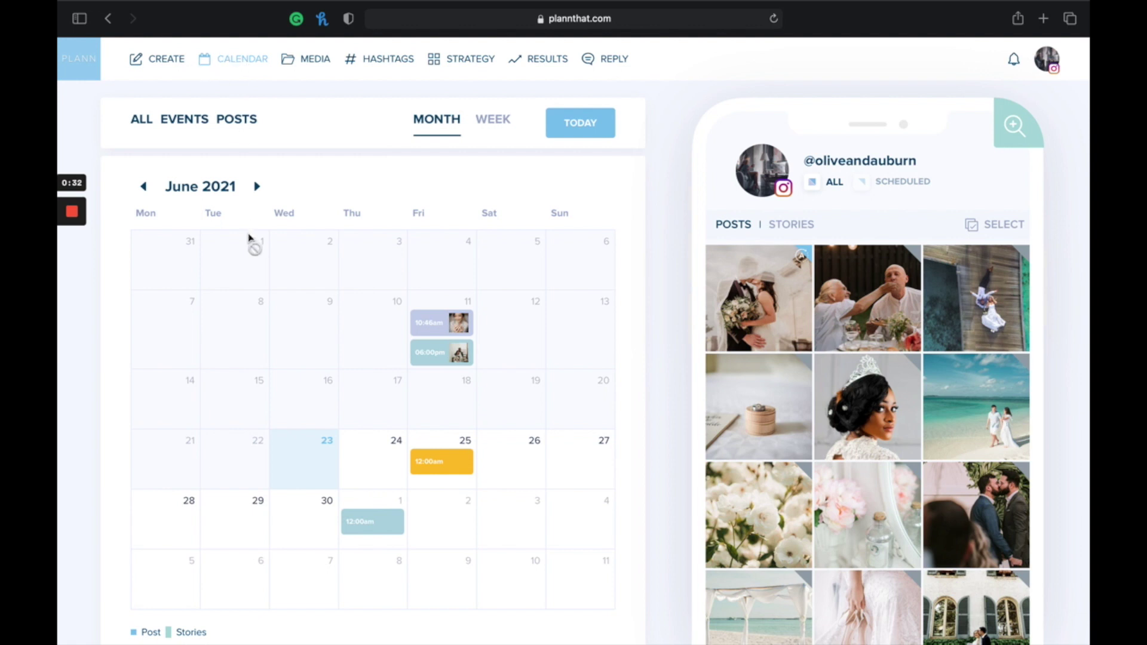
Step: Start a new custom calendar event on Saturday 26 June
scroll(508, 315, down, 1)
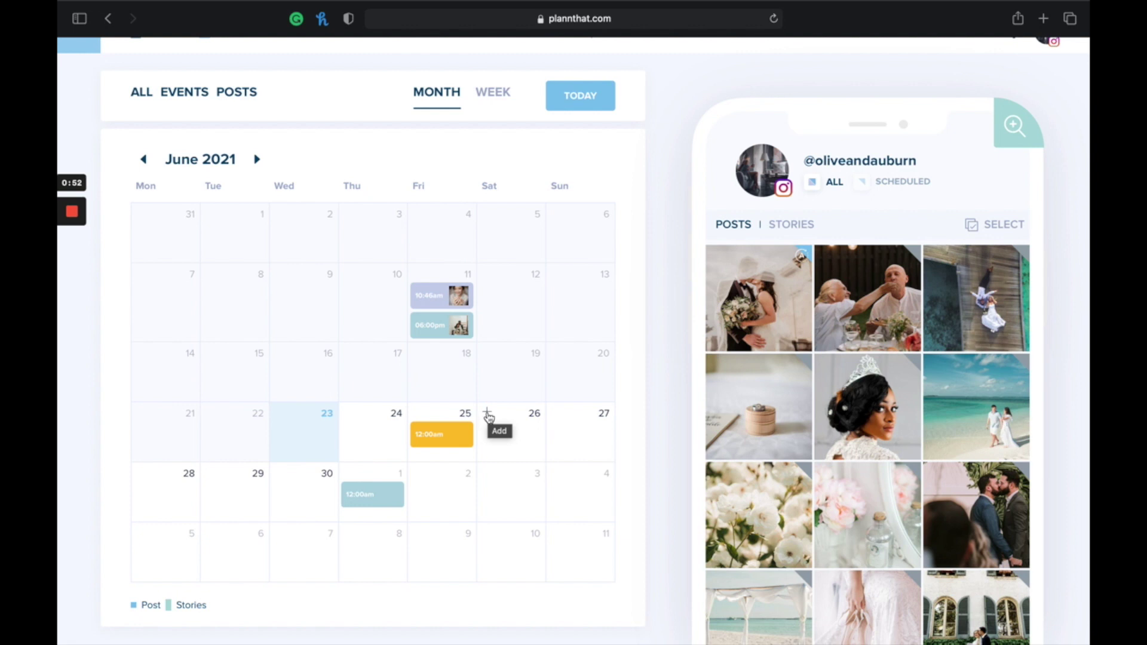
click(486, 416)
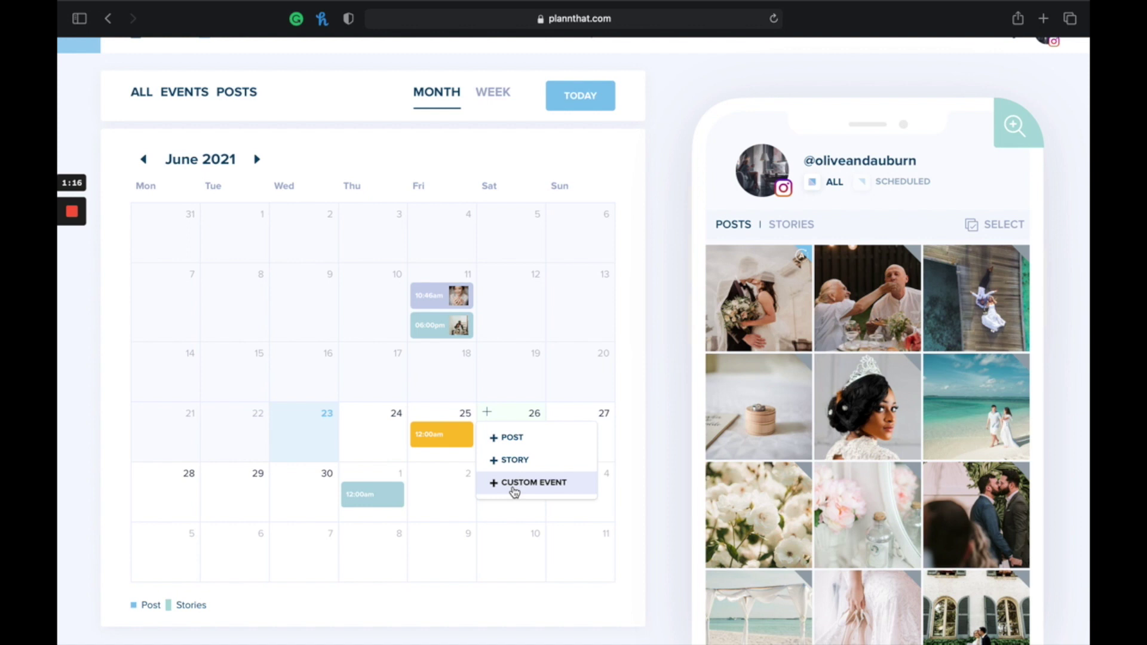
click(515, 491)
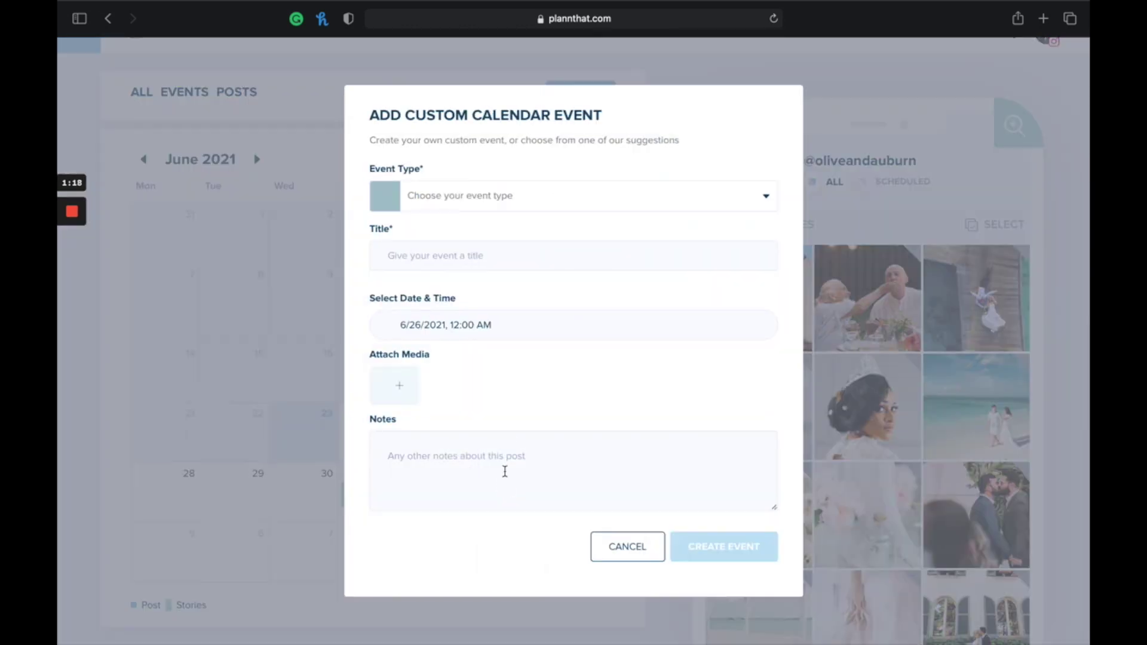
Step: Set the event type to Content Shoot and title it 'Content Shoot for July'
click(578, 190)
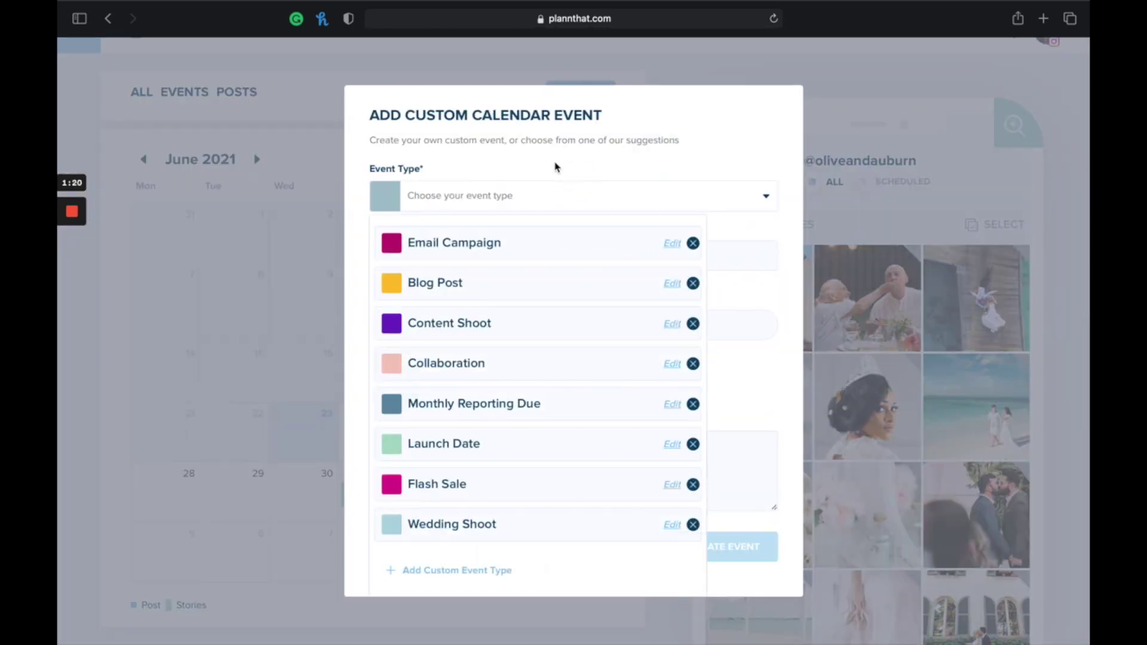
scroll(517, 465, down, 1)
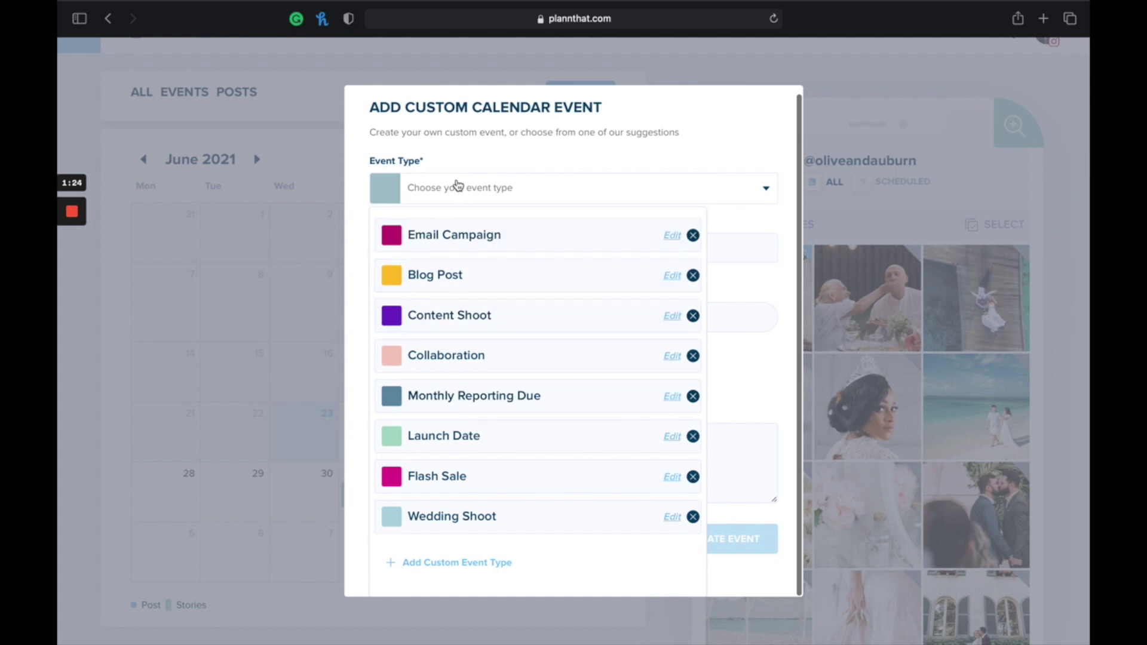
click(442, 320)
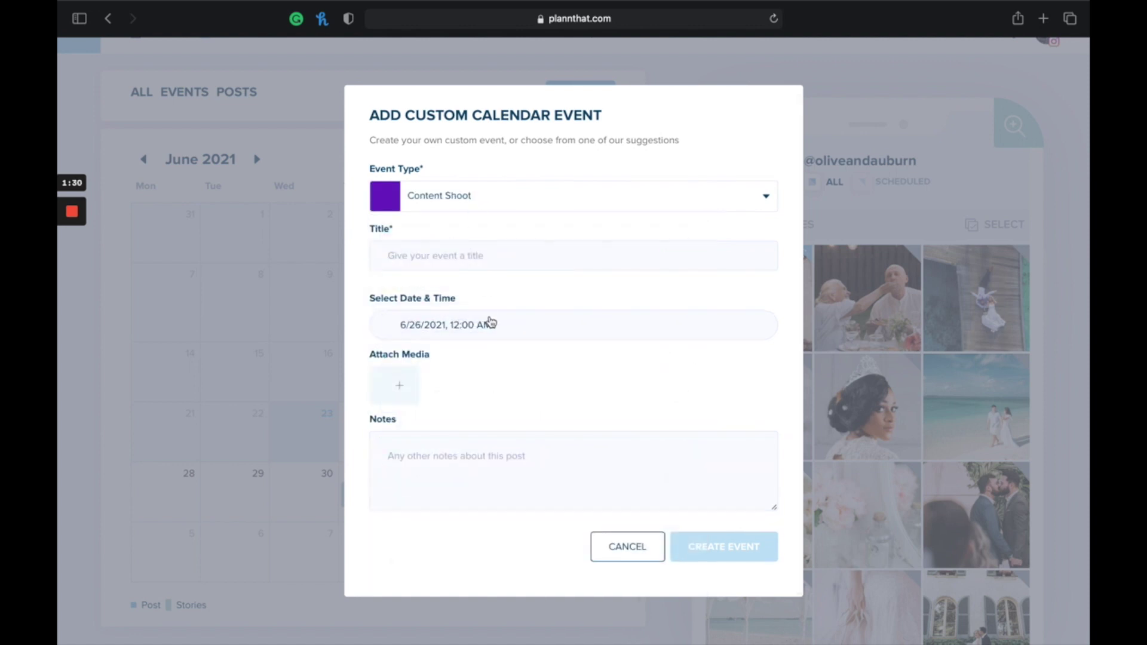
click(472, 255)
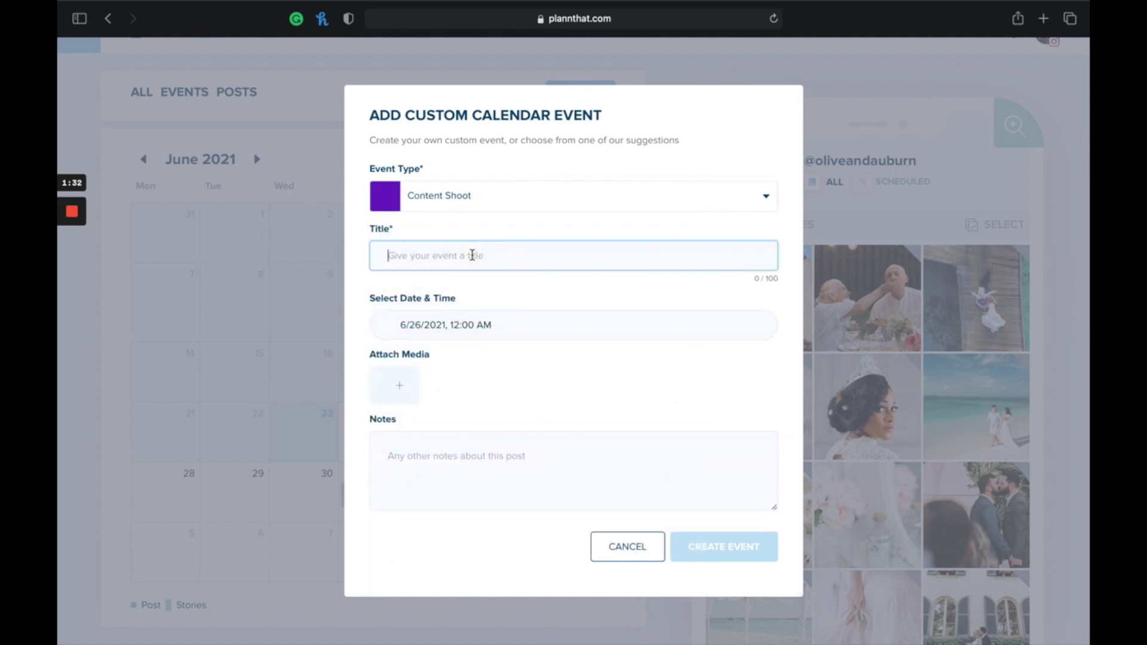
text(Content Shoot)
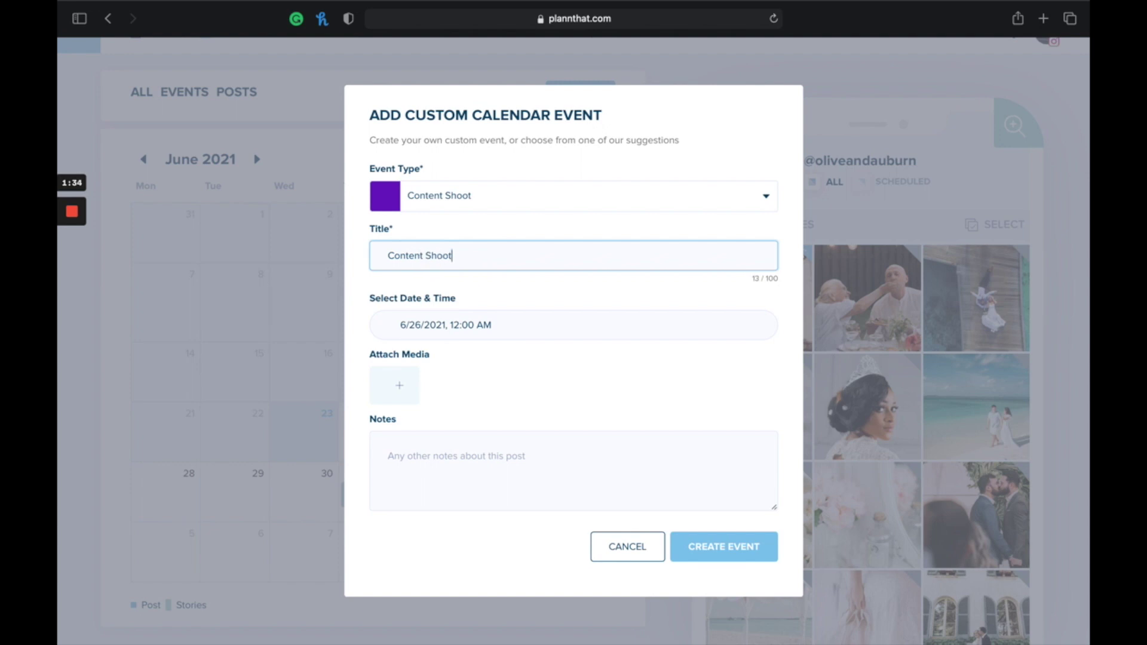
text( for July)
Step: Add the note 'Bring portrait lens' and create the event on 26 June
click(451, 476)
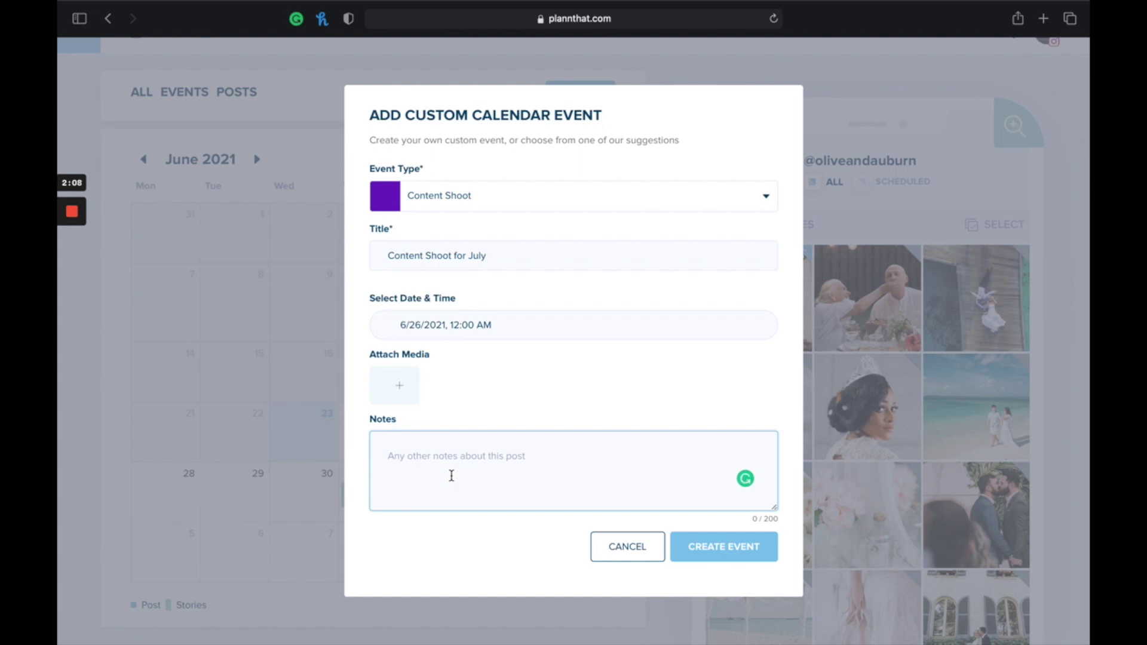
text(Bring )
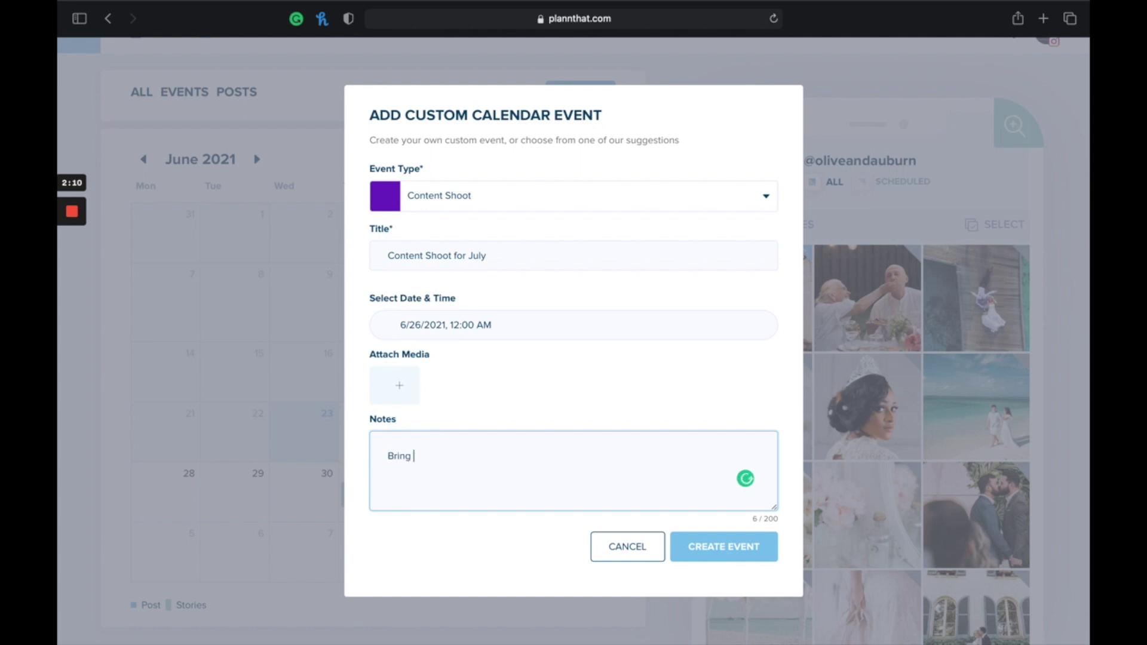
text(portrait lens)
click(723, 546)
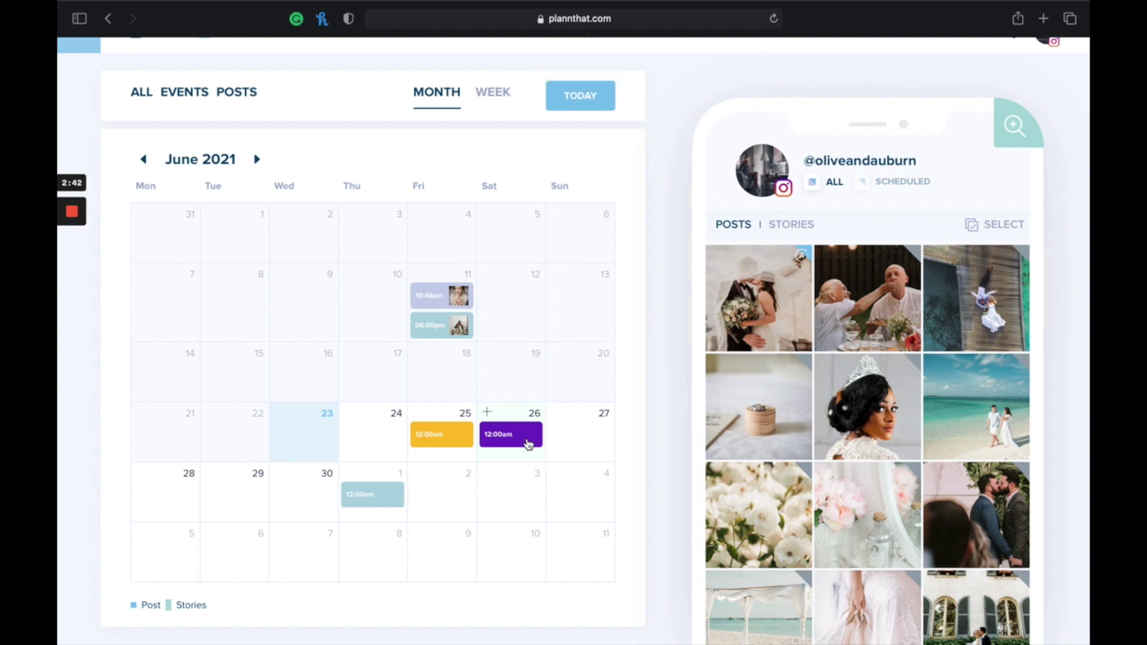
click(527, 442)
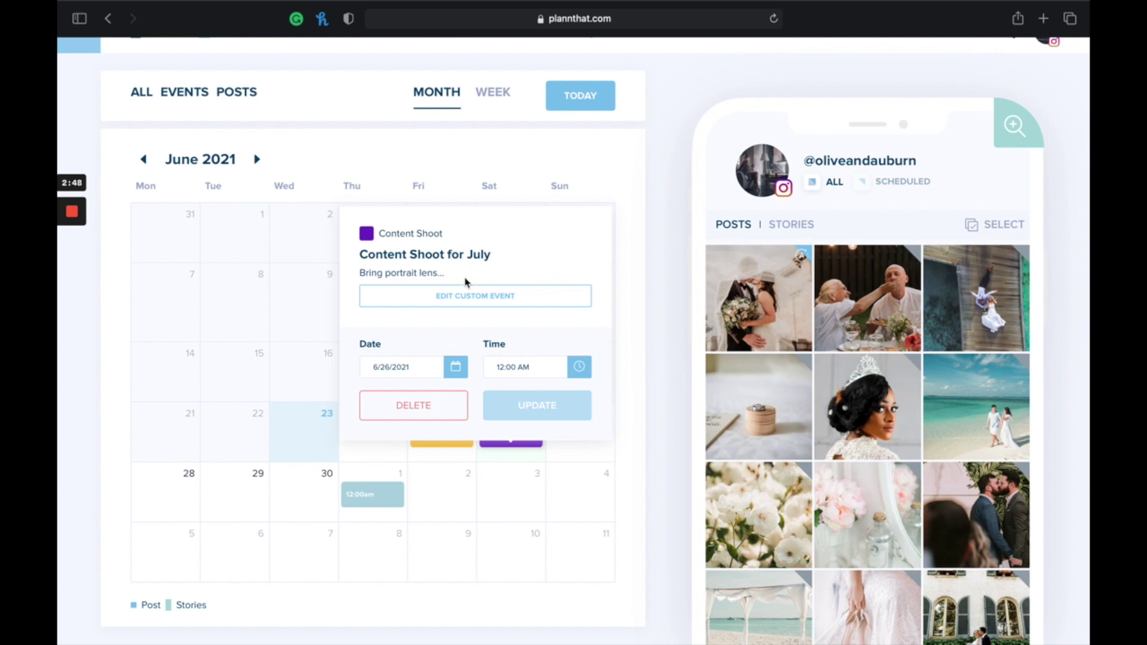
click(661, 395)
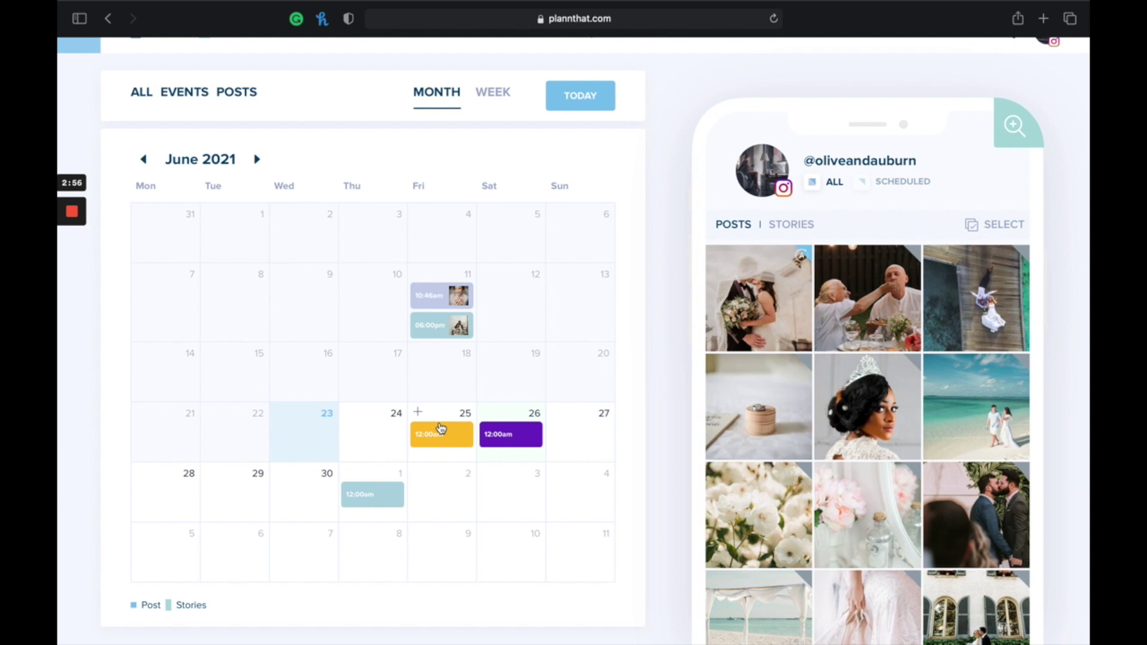
click(441, 331)
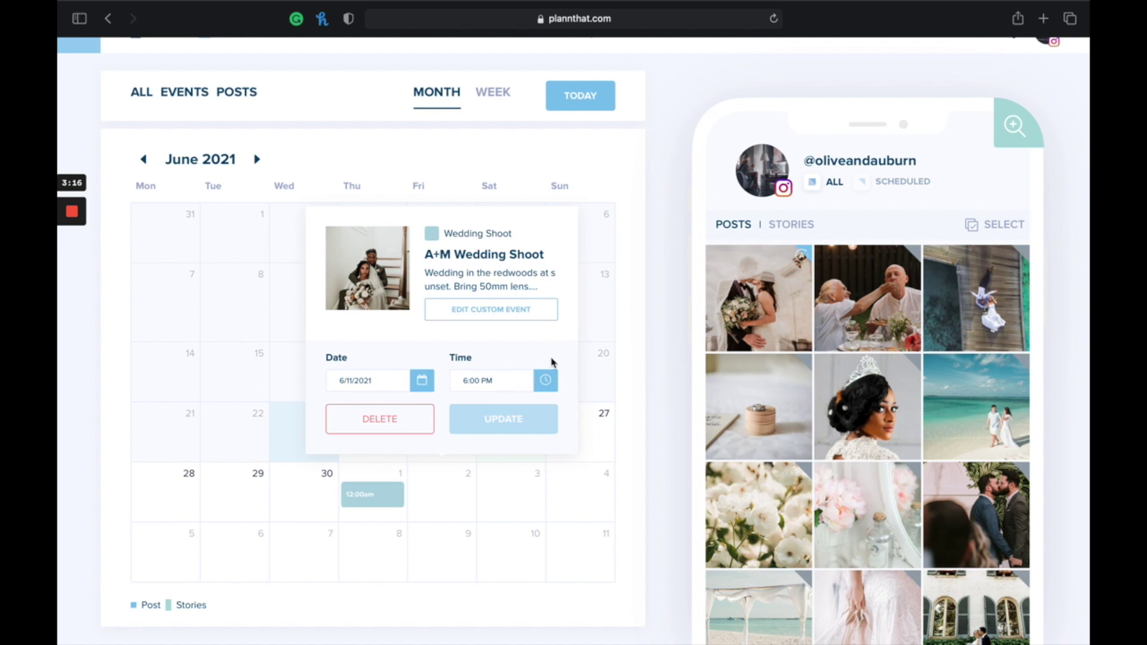
click(660, 293)
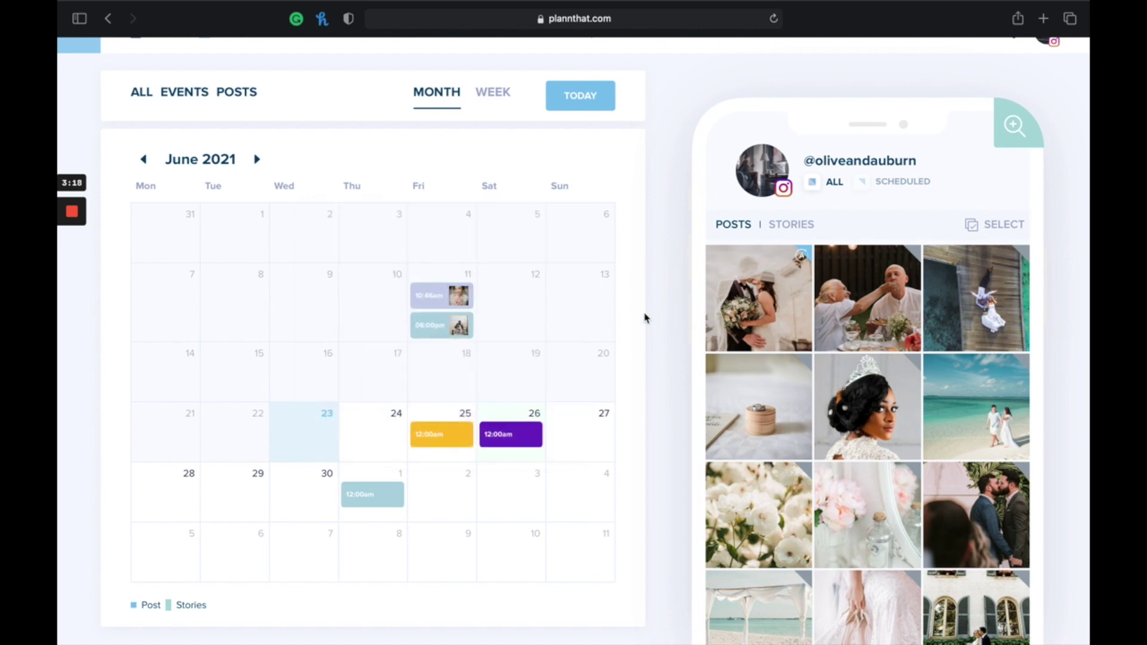
click(436, 295)
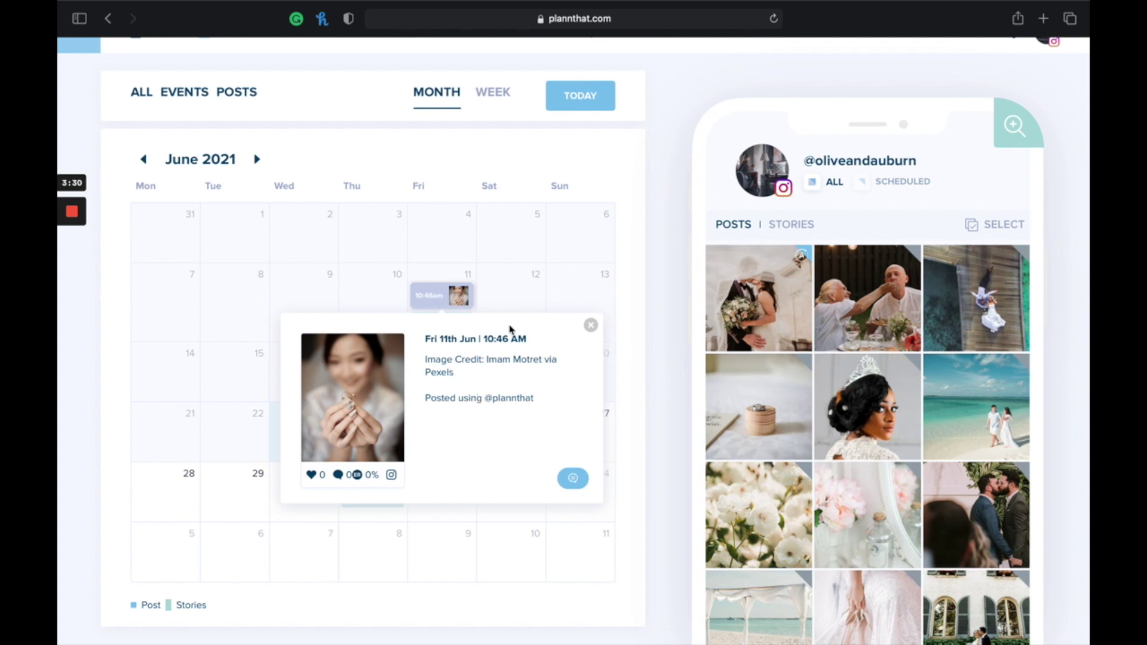
click(590, 325)
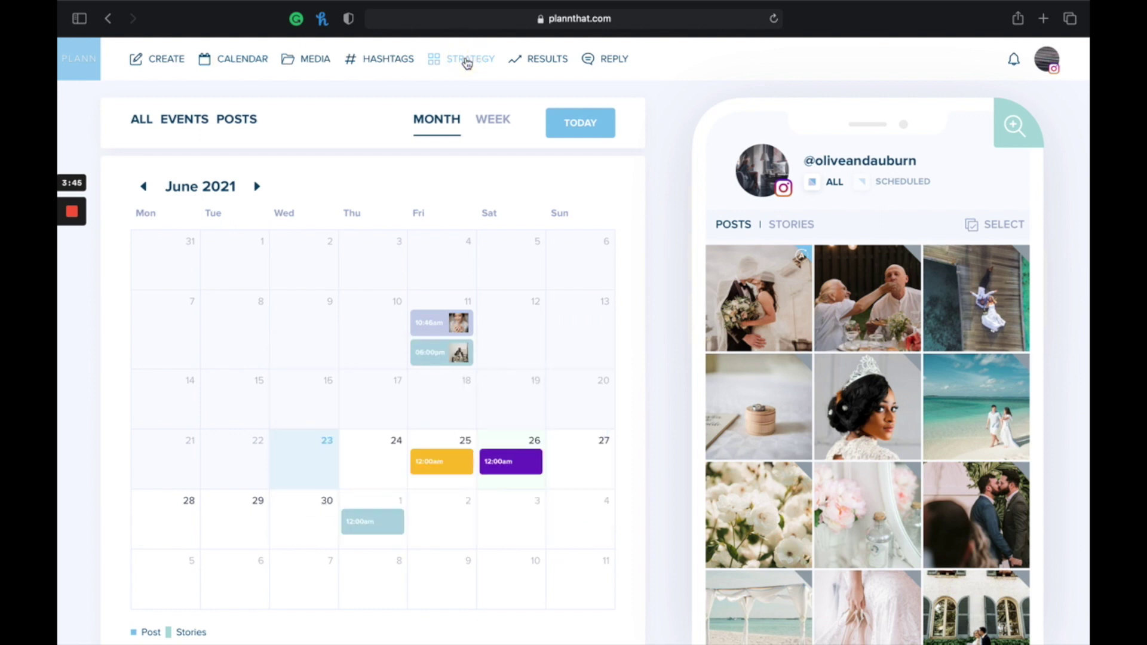
Step: On the strategy page, place the Personal Story tile into the Instagram grid preview
click(478, 72)
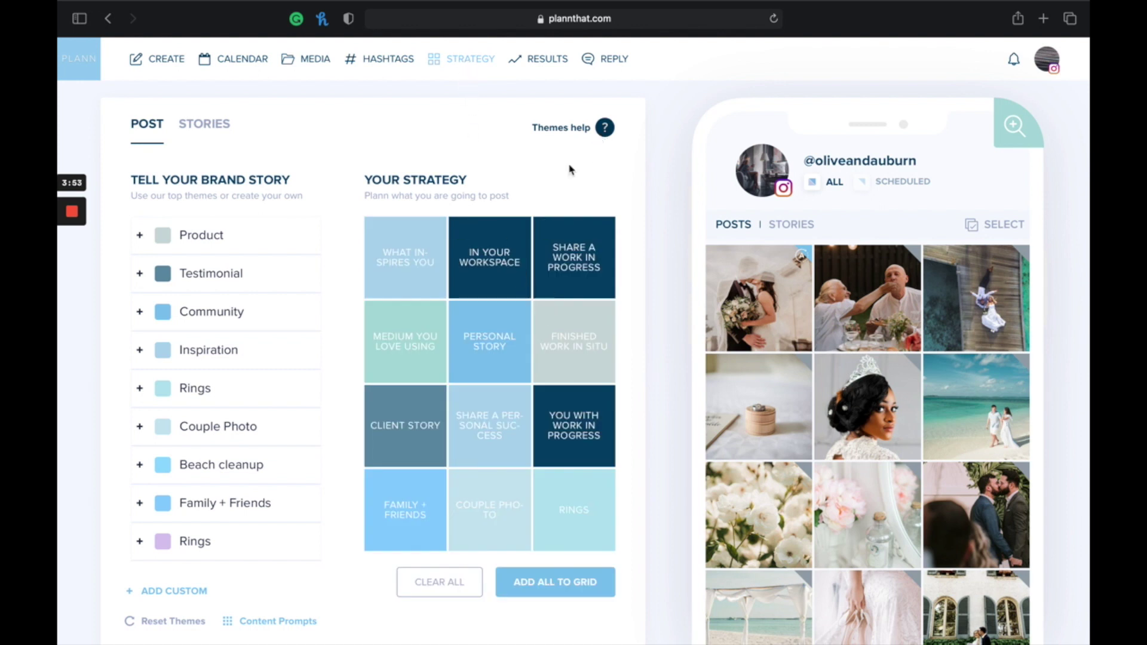
mouse_move(263, 355)
scroll(614, 327, down, 2)
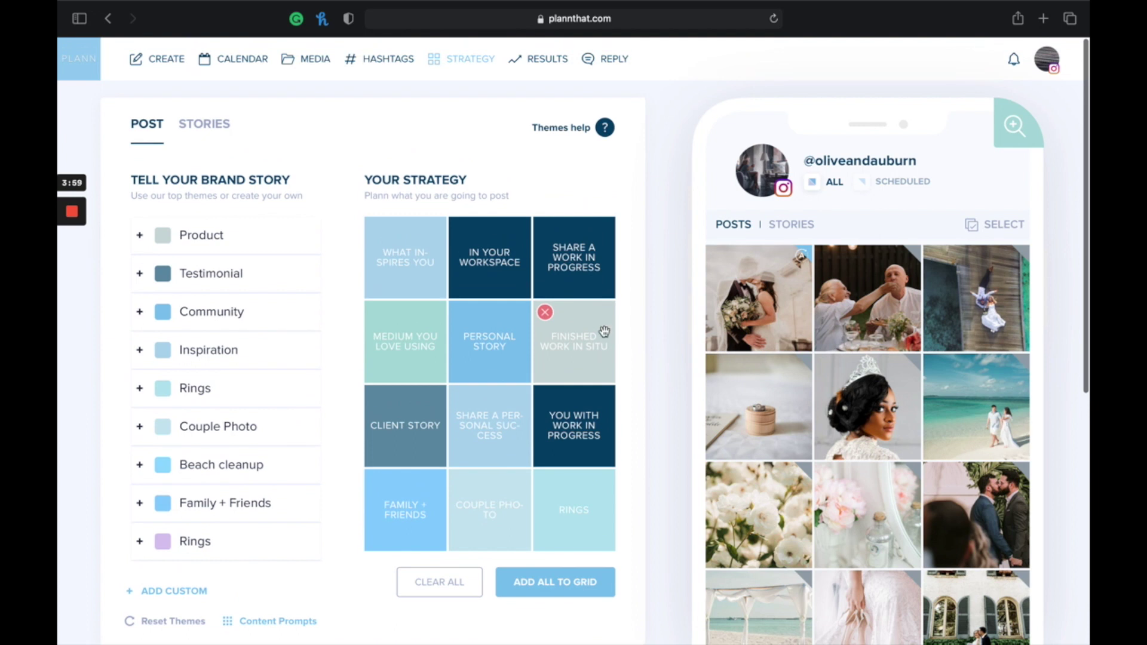
scroll(329, 452, down, 1)
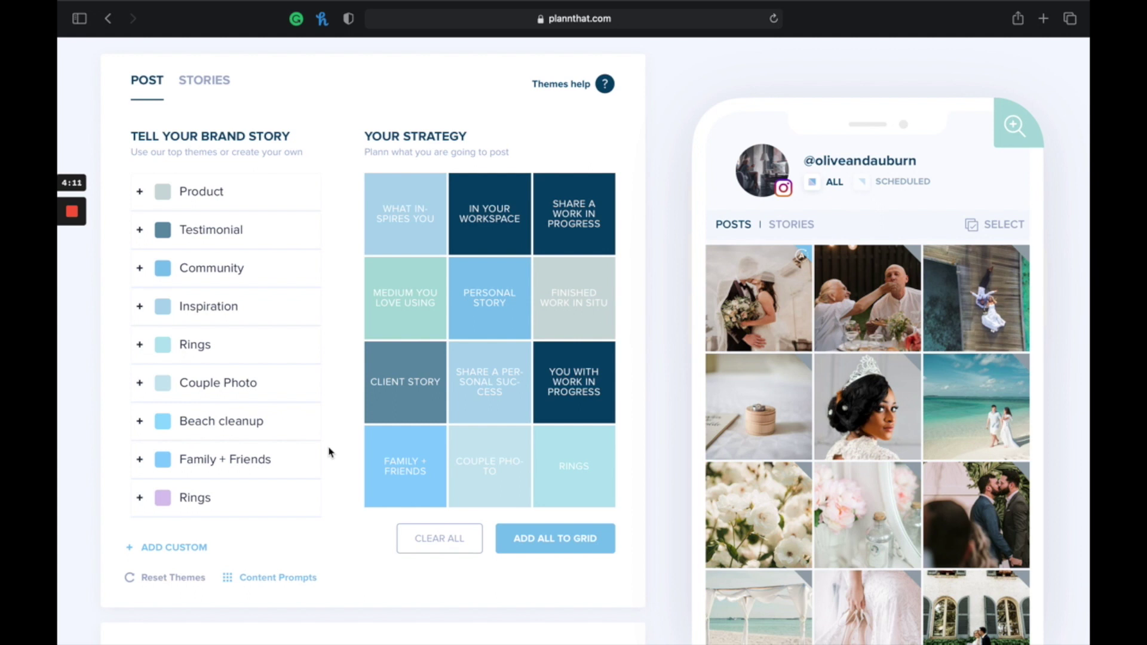
mouse_move(469, 295)
drag(469, 293, 865, 320)
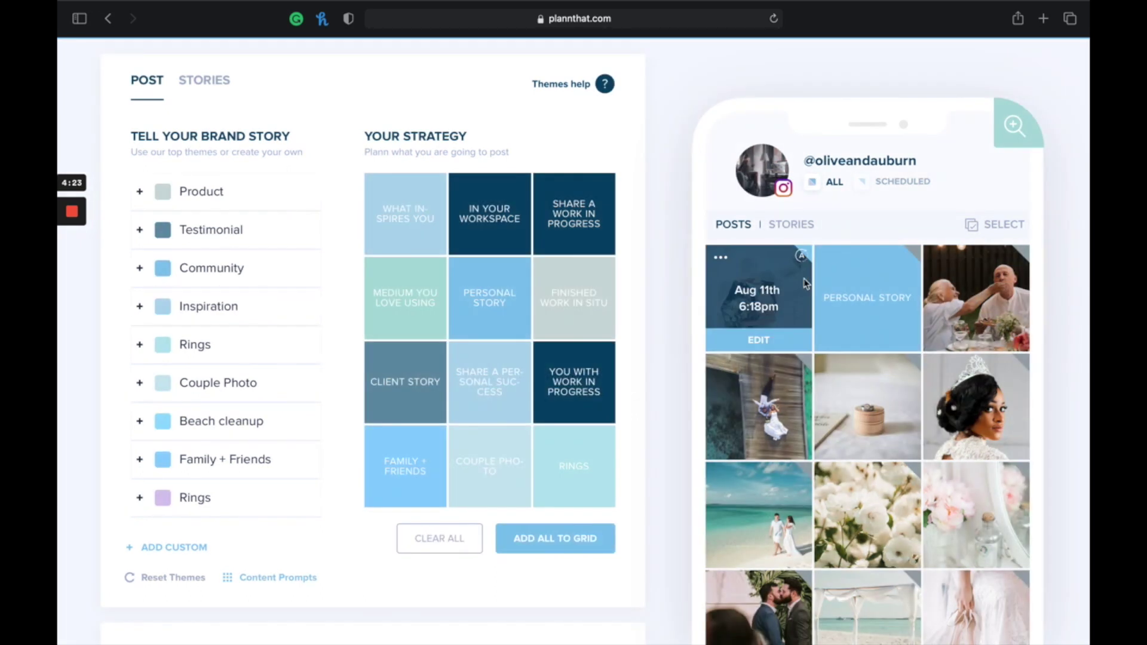
Step: Start a custom theme and cancel it, then bring up the content prompts by industry
click(185, 547)
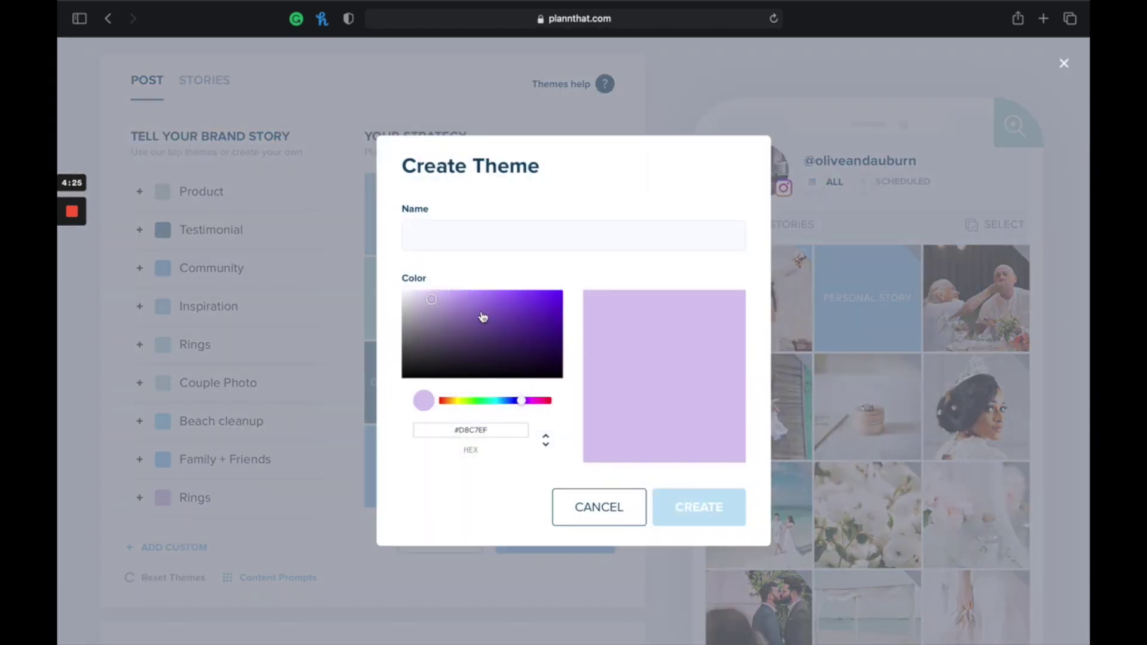
click(599, 520)
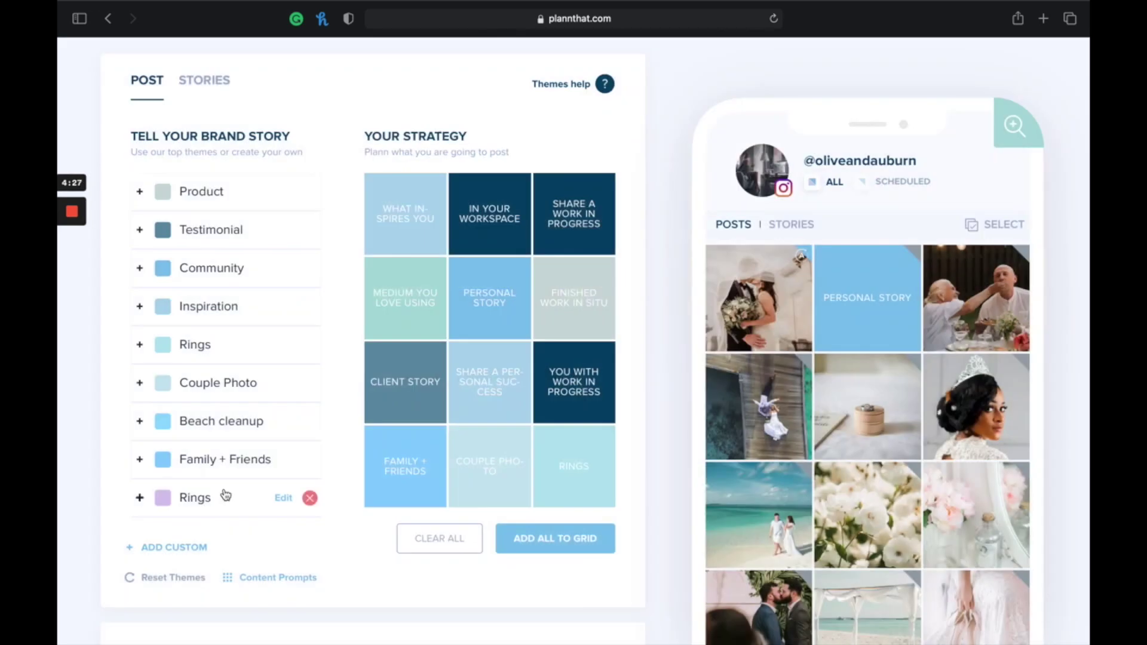
click(239, 580)
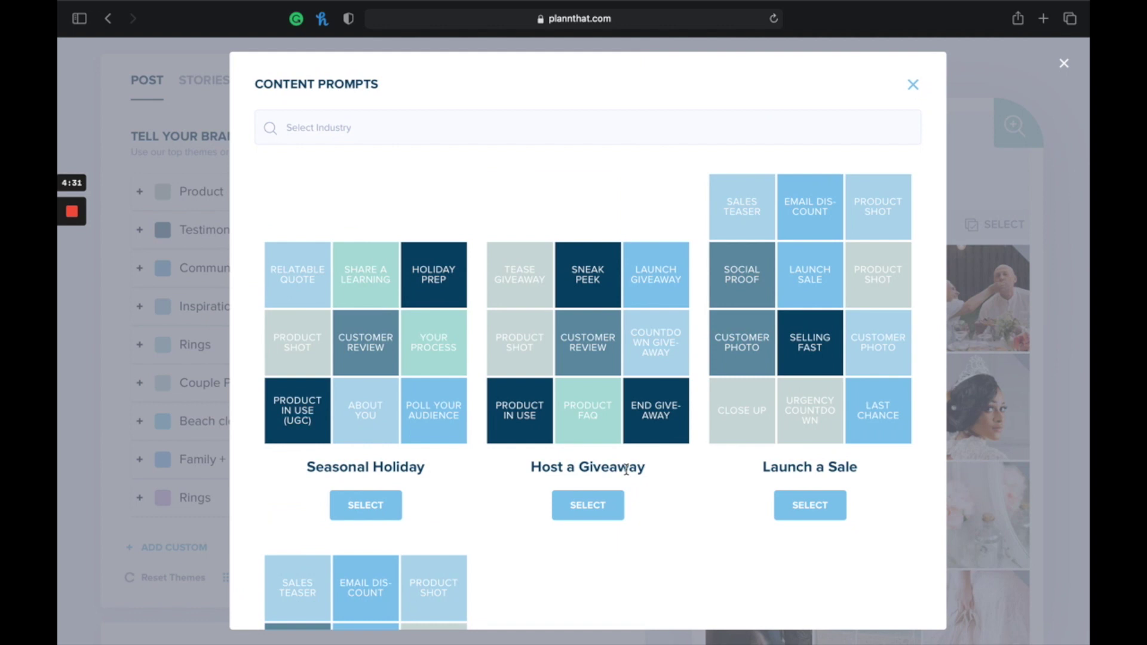
Step: Scroll down through the content prompts to find the July 2021 Content Calendar PDF link
scroll(626, 470, down, 20)
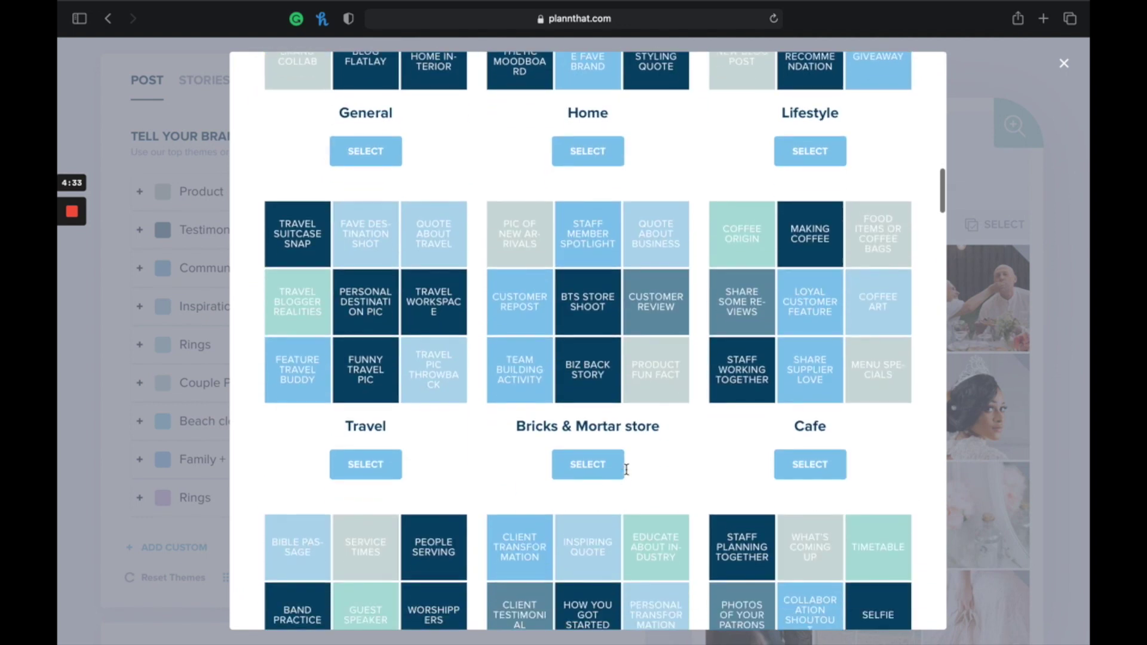
scroll(626, 469, down, 8)
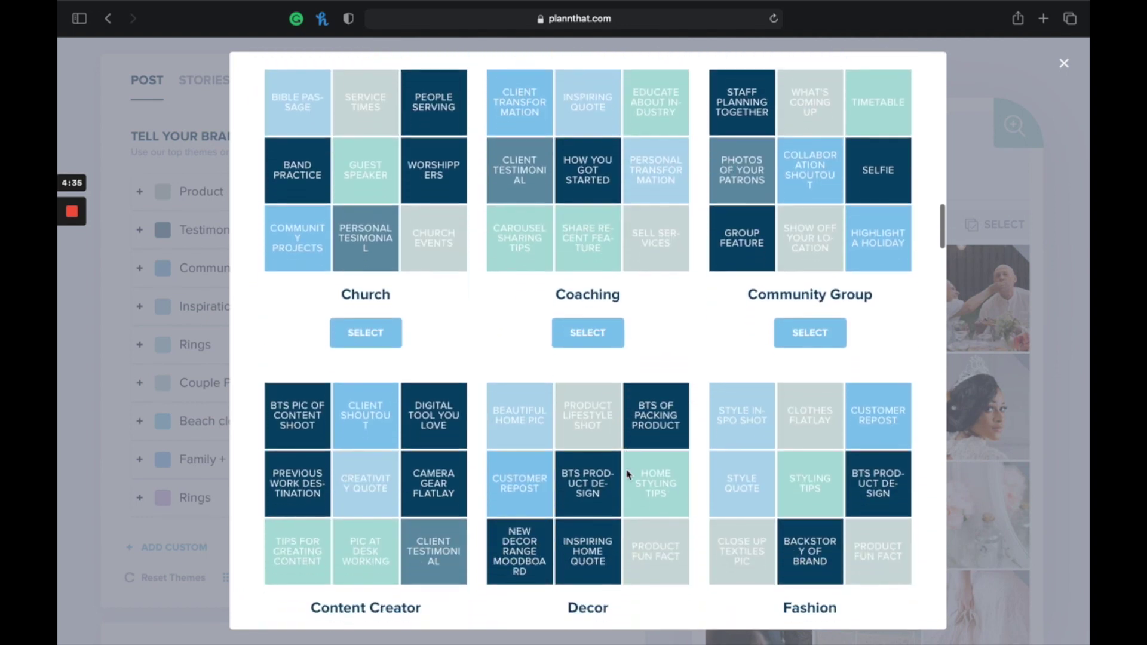
scroll(626, 474, down, 3)
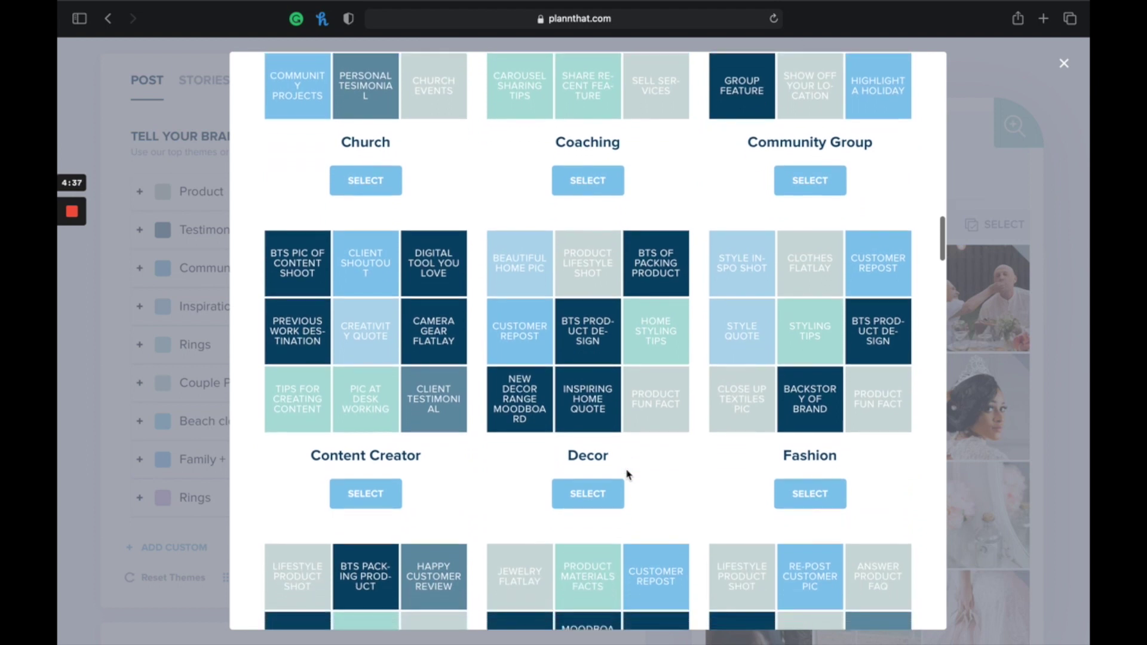
scroll(625, 473, down, 12)
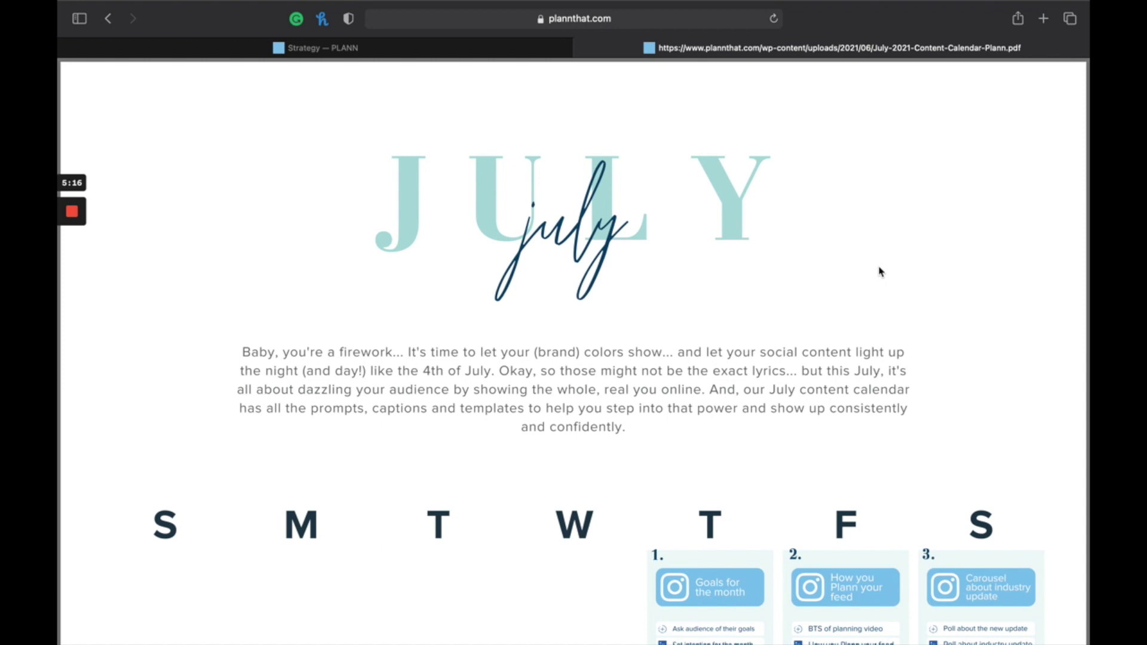
scroll(878, 272, down, 5)
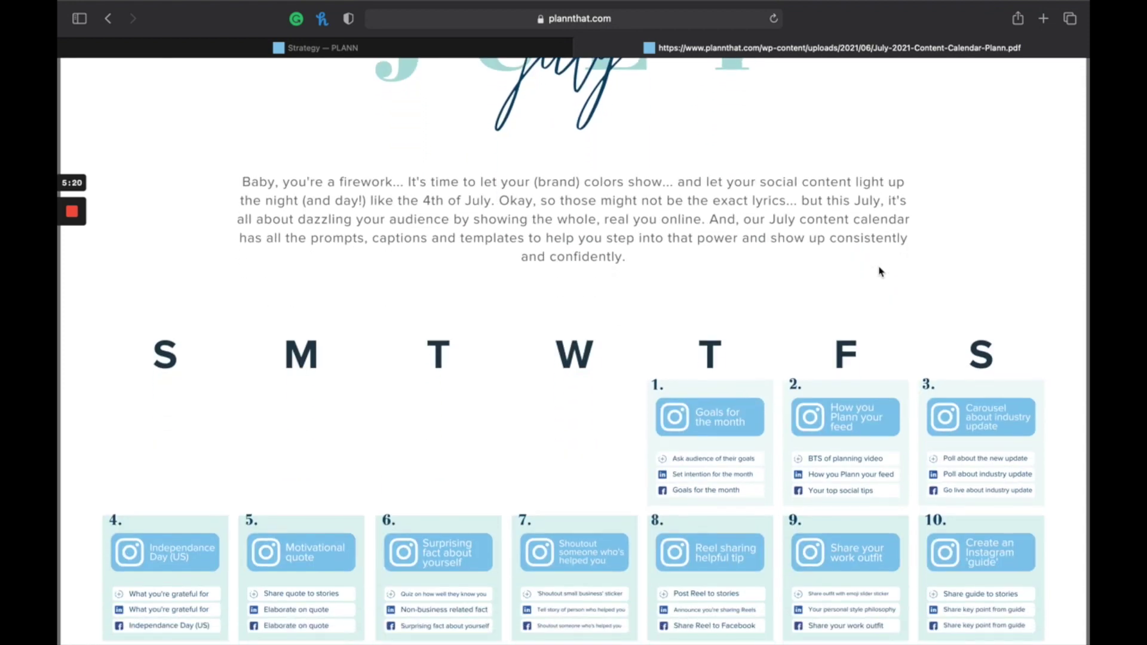
scroll(878, 272, down, 2)
scroll(879, 272, up, 4)
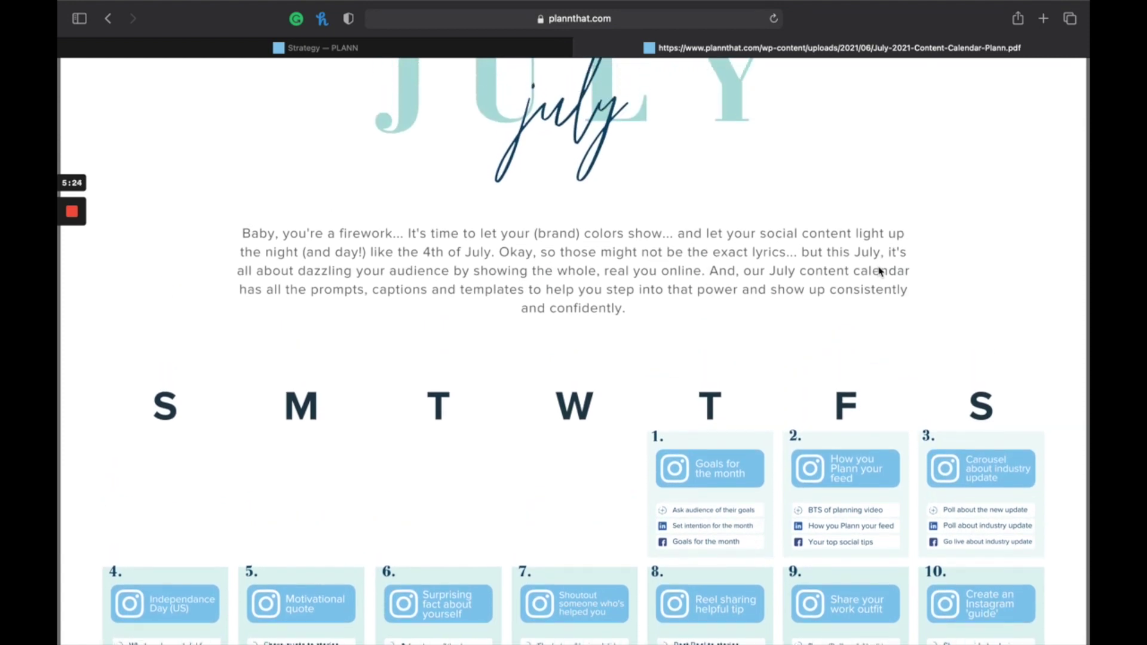
scroll(878, 272, up, 2)
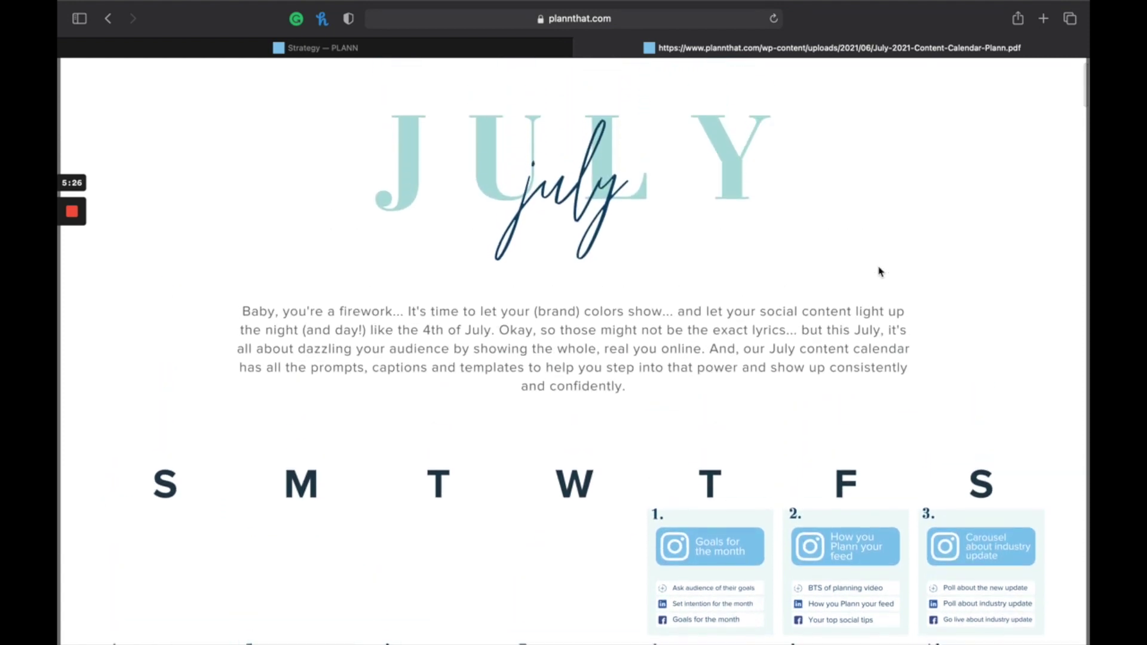
scroll(878, 272, down, 1)
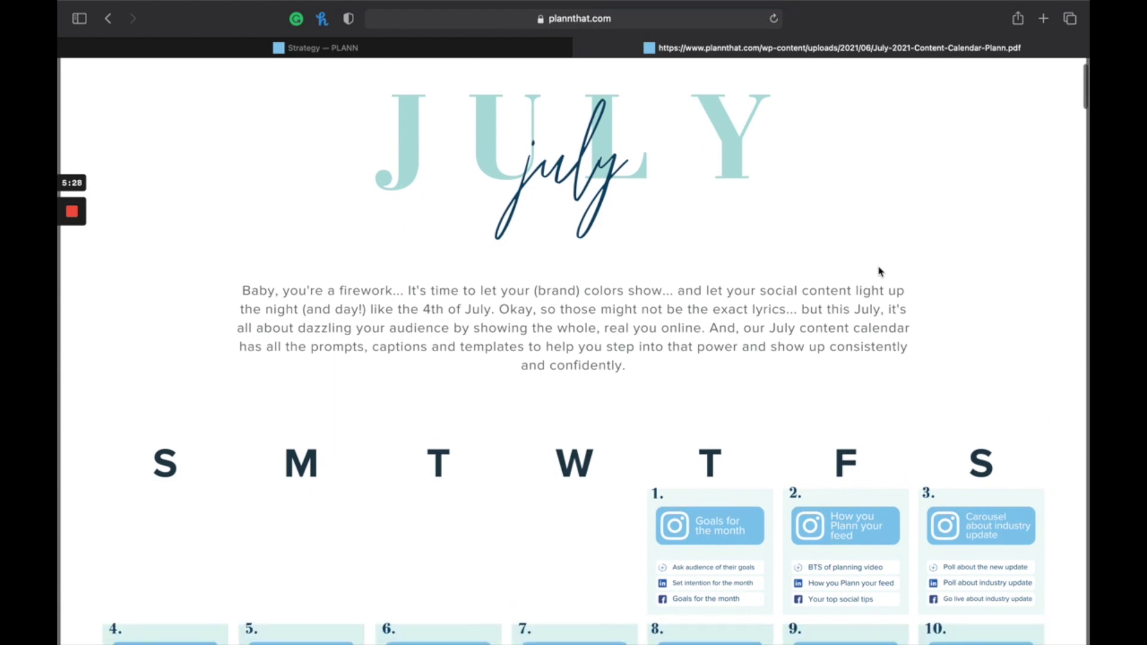
scroll(879, 272, down, 2)
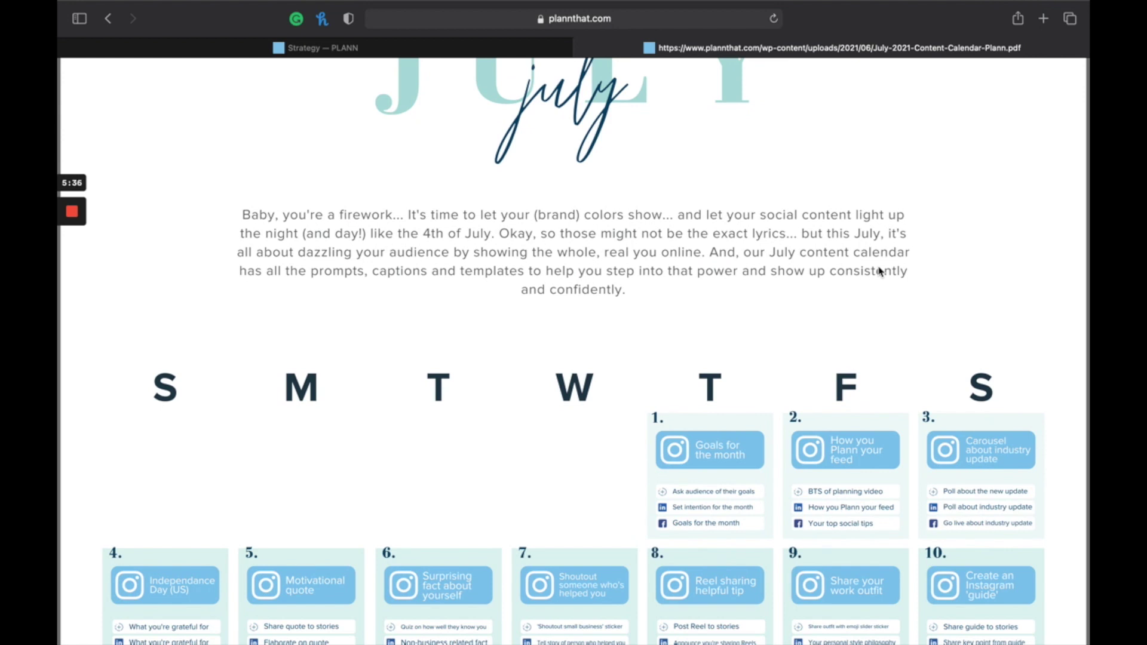
scroll(811, 249, up, 4)
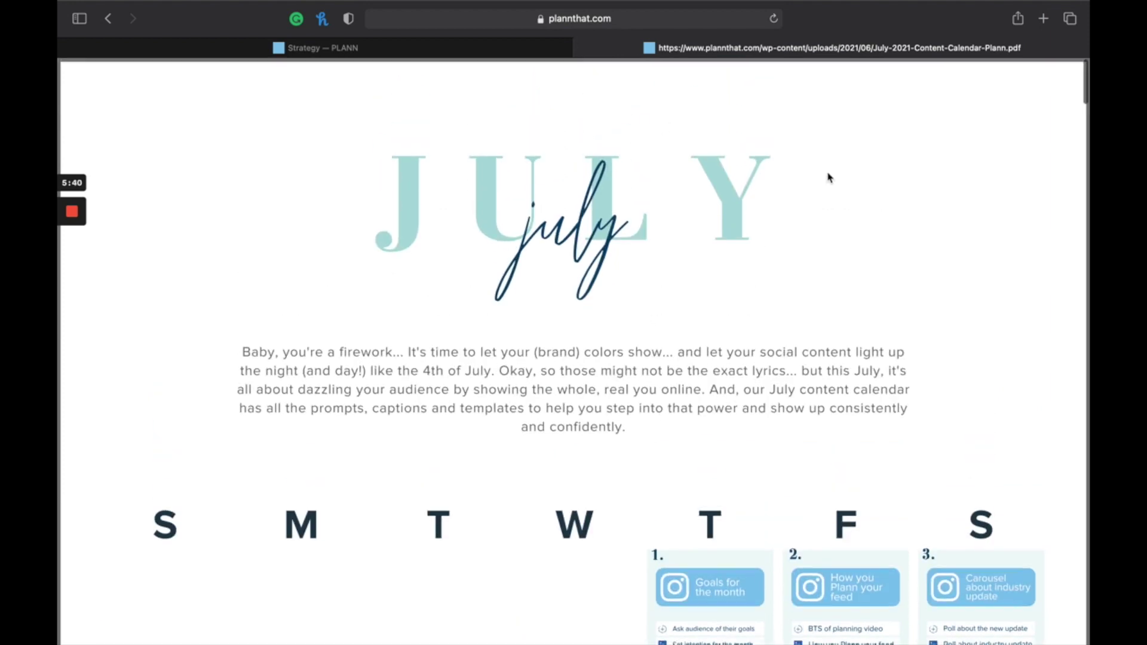
scroll(828, 178, down, 1)
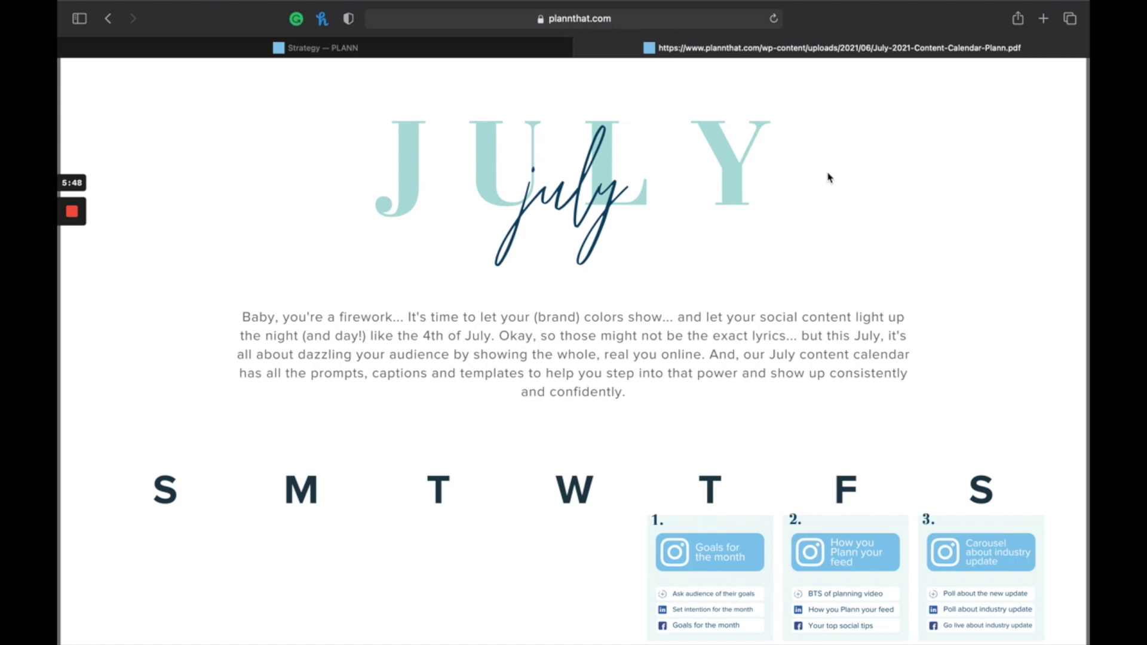
scroll(828, 177, down, 3)
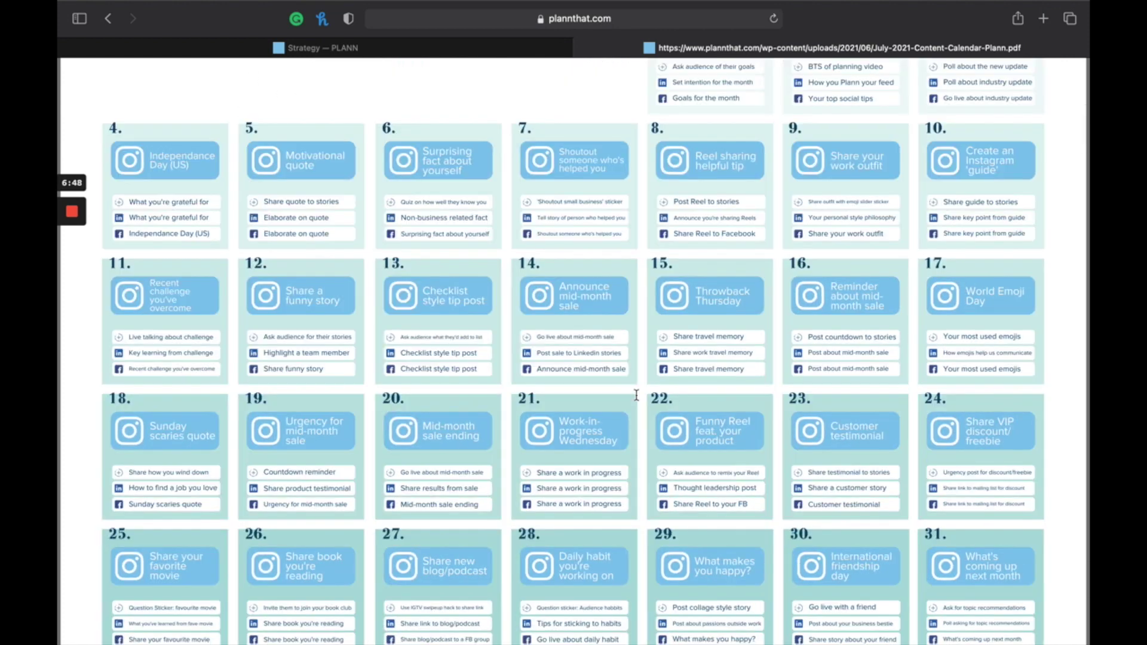
scroll(636, 396, down, 2)
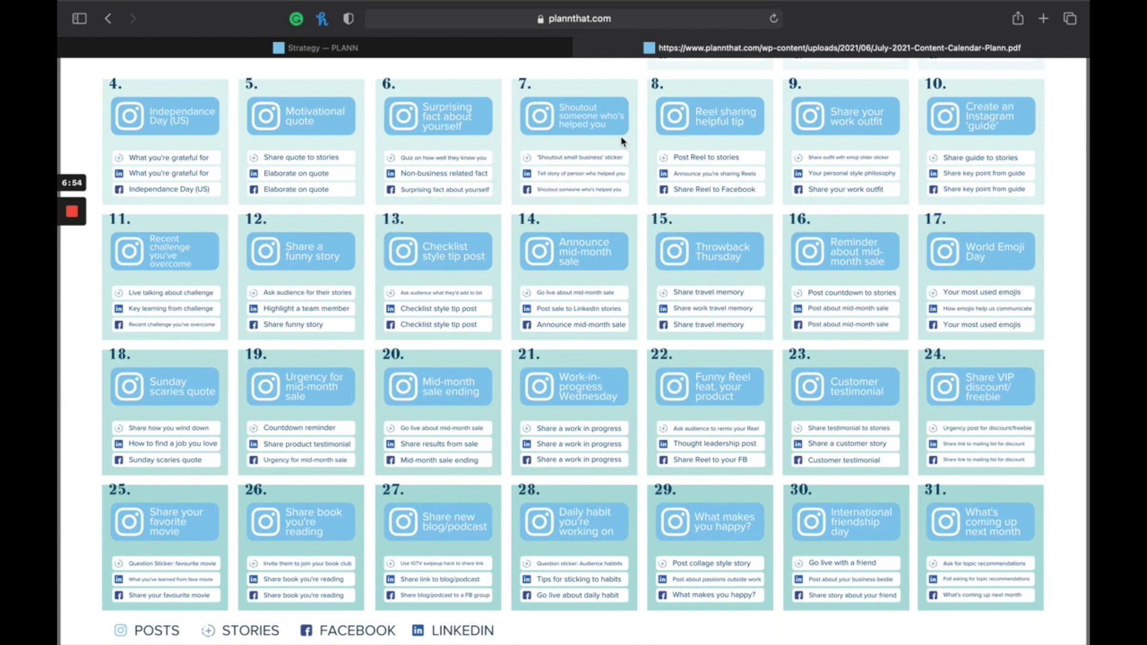
click(682, 121)
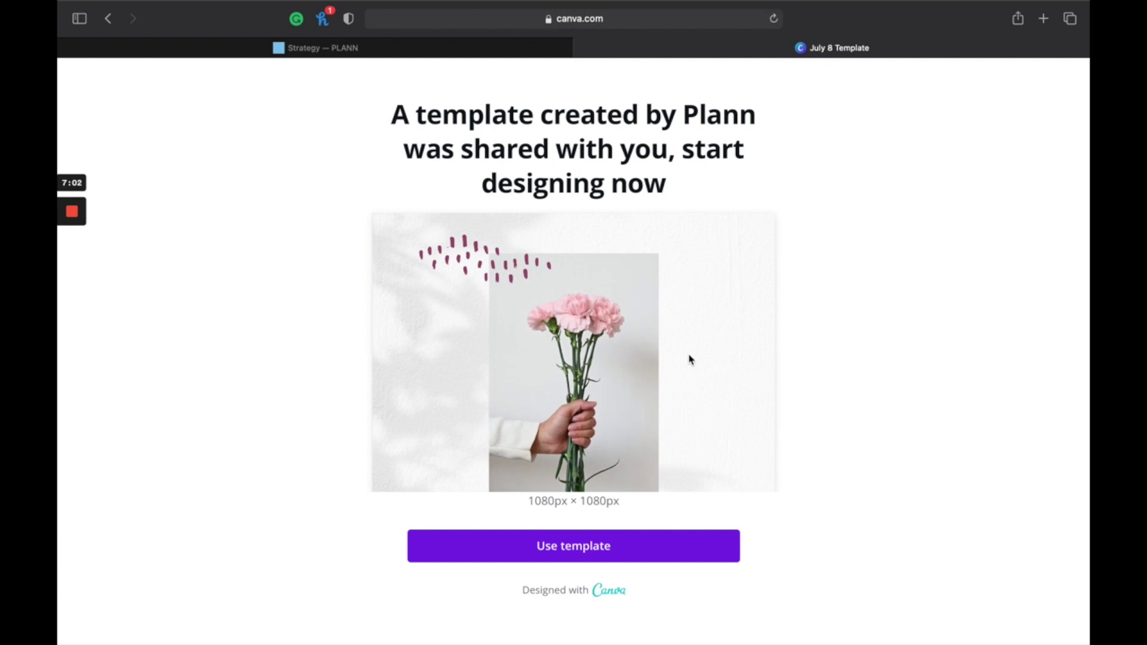
Step: Go to the day 8 'Reel sharing helpful tip' banner in the July 2021 content calendar PDF
mouse_move(621, 376)
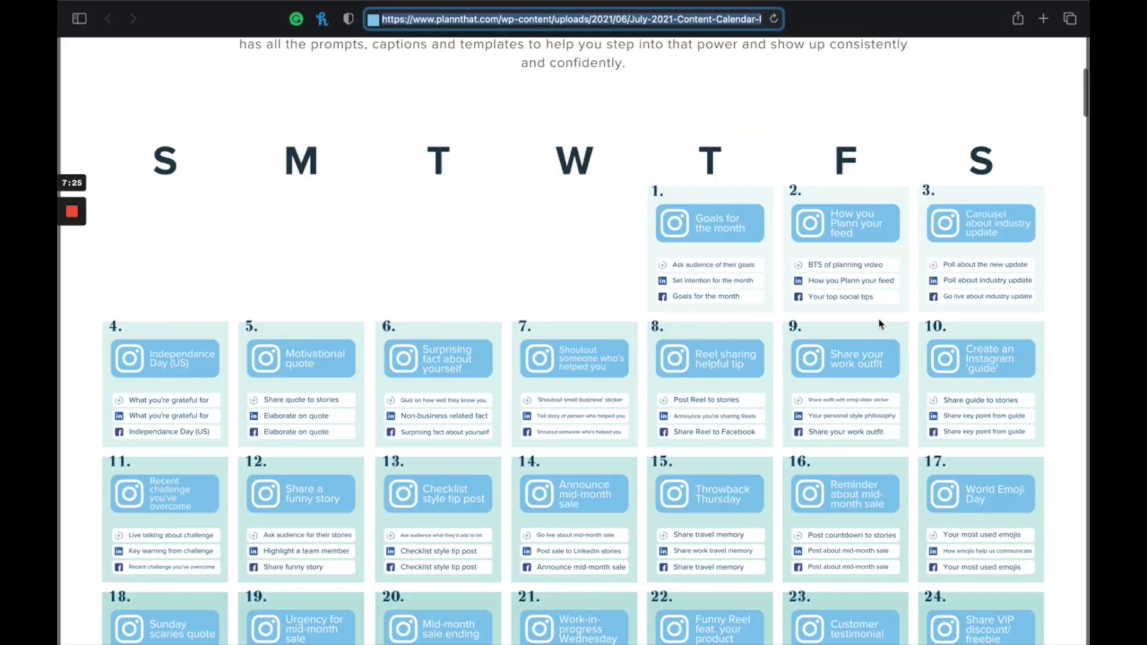
scroll(879, 323, down, 15)
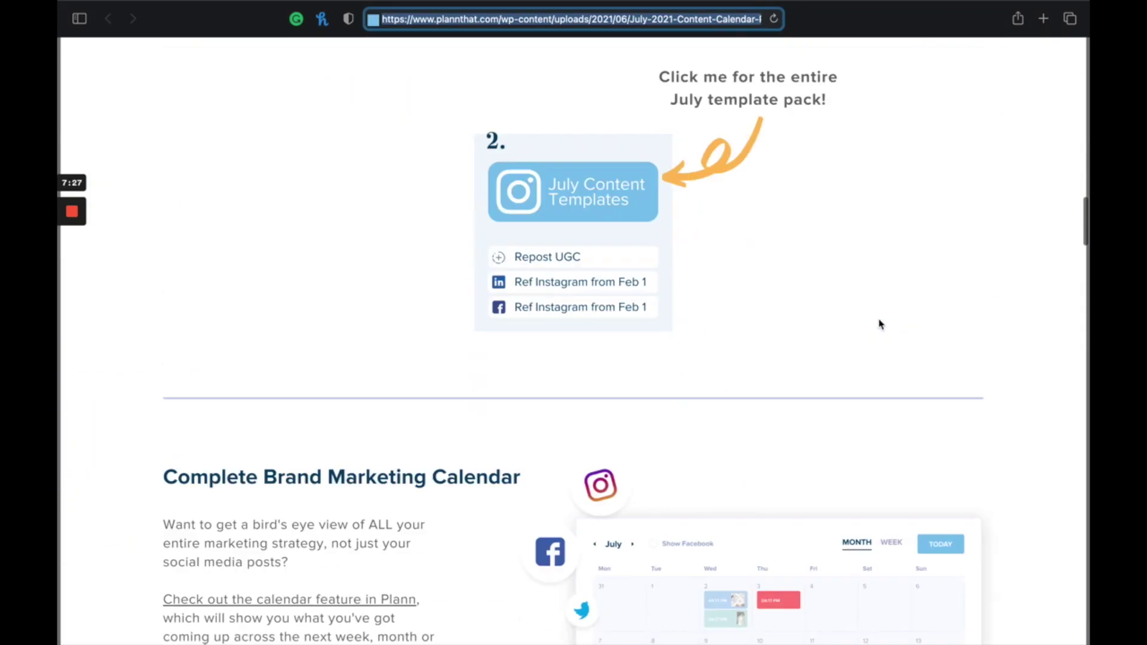
scroll(878, 323, down, 15)
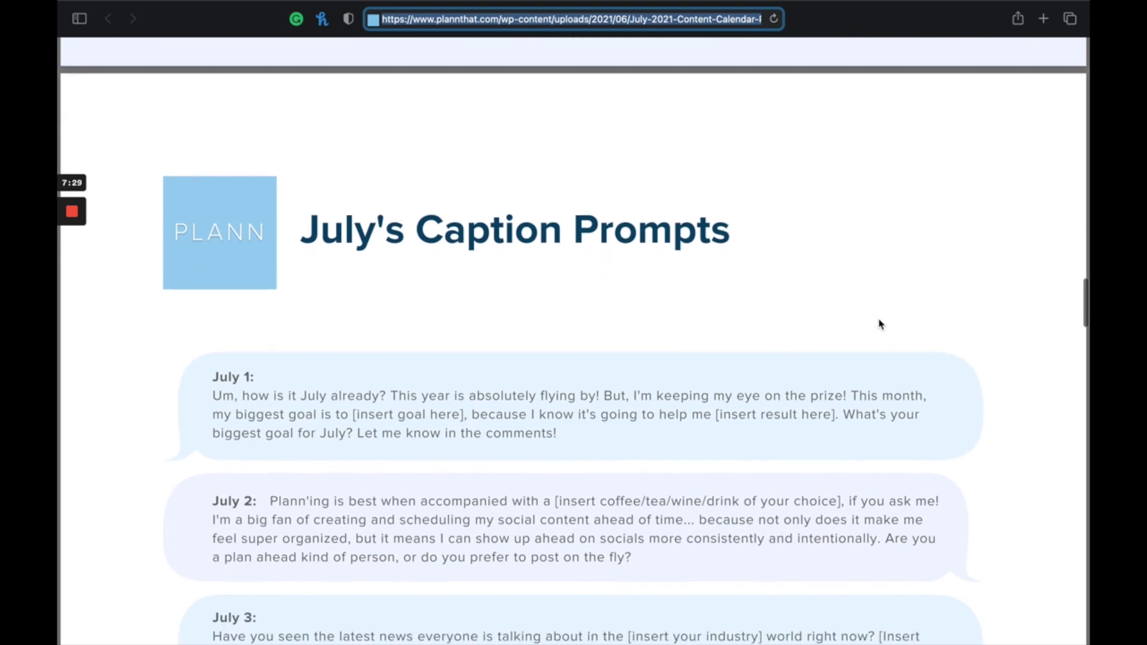
scroll(878, 323, up, 1)
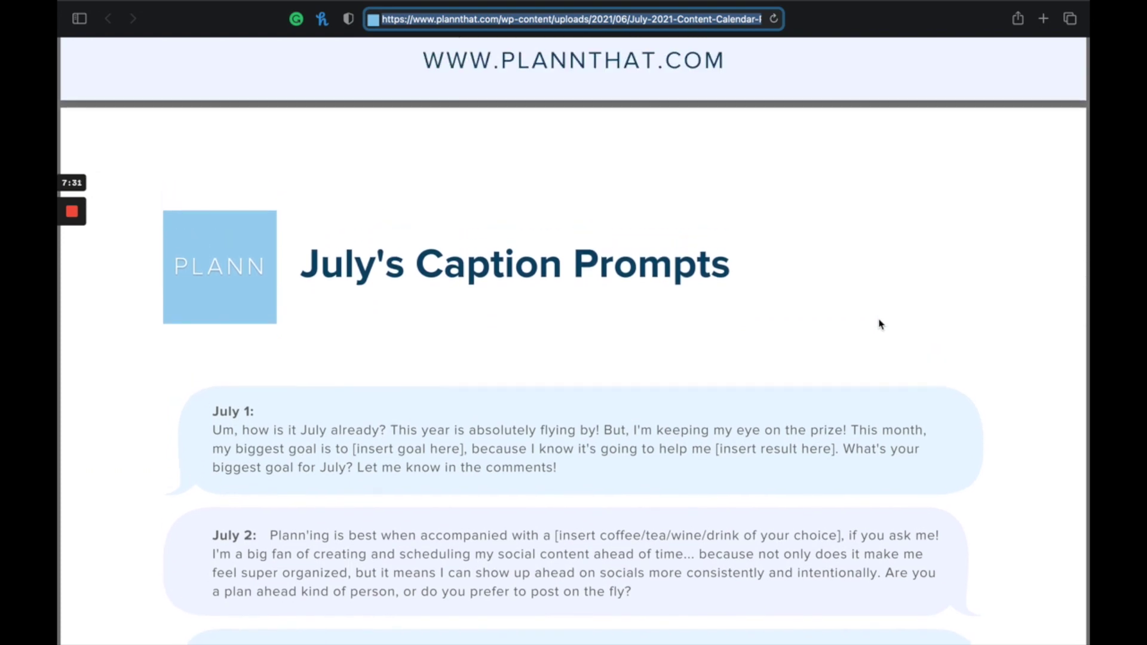
scroll(879, 324, down, 3)
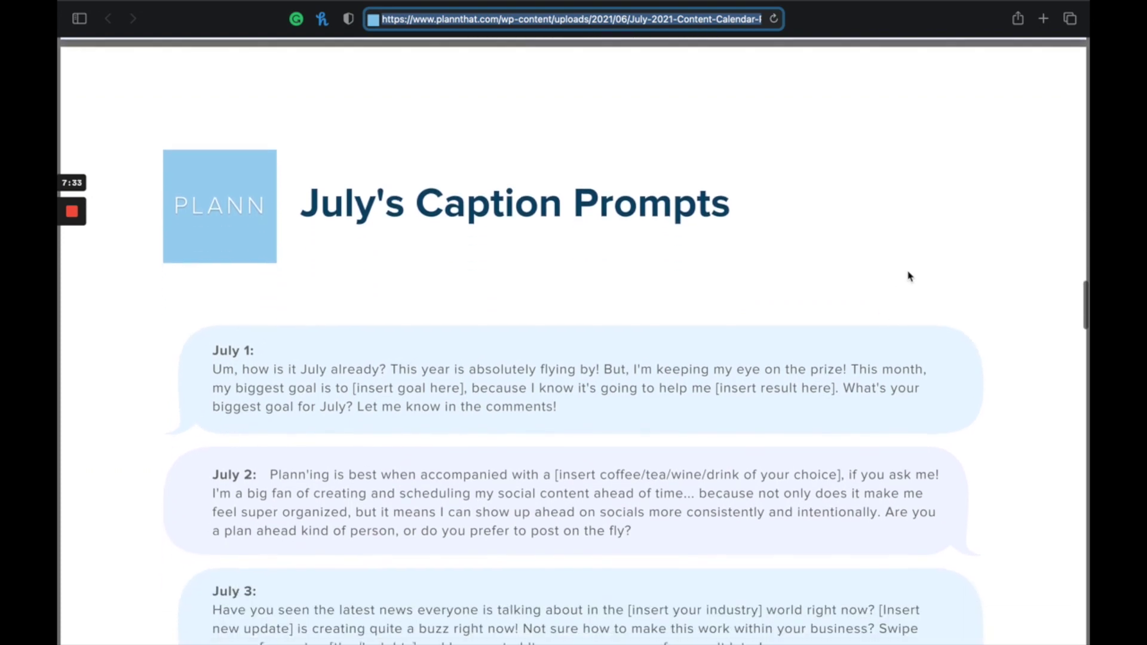
click(947, 214)
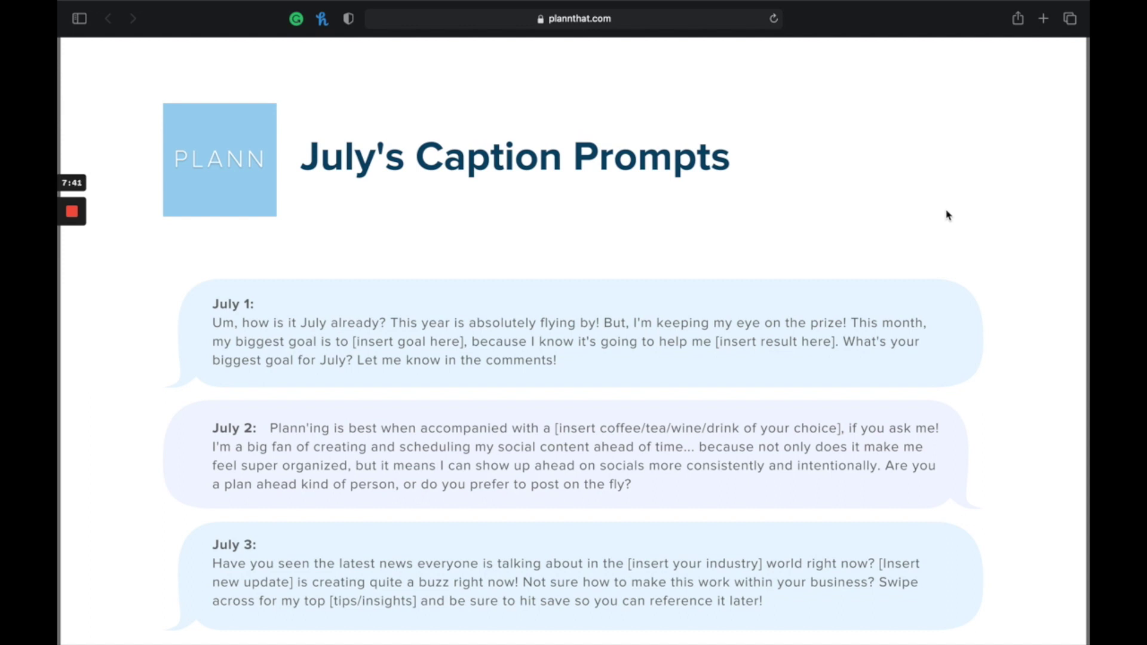
scroll(948, 215, down, 1)
double_click(199, 308)
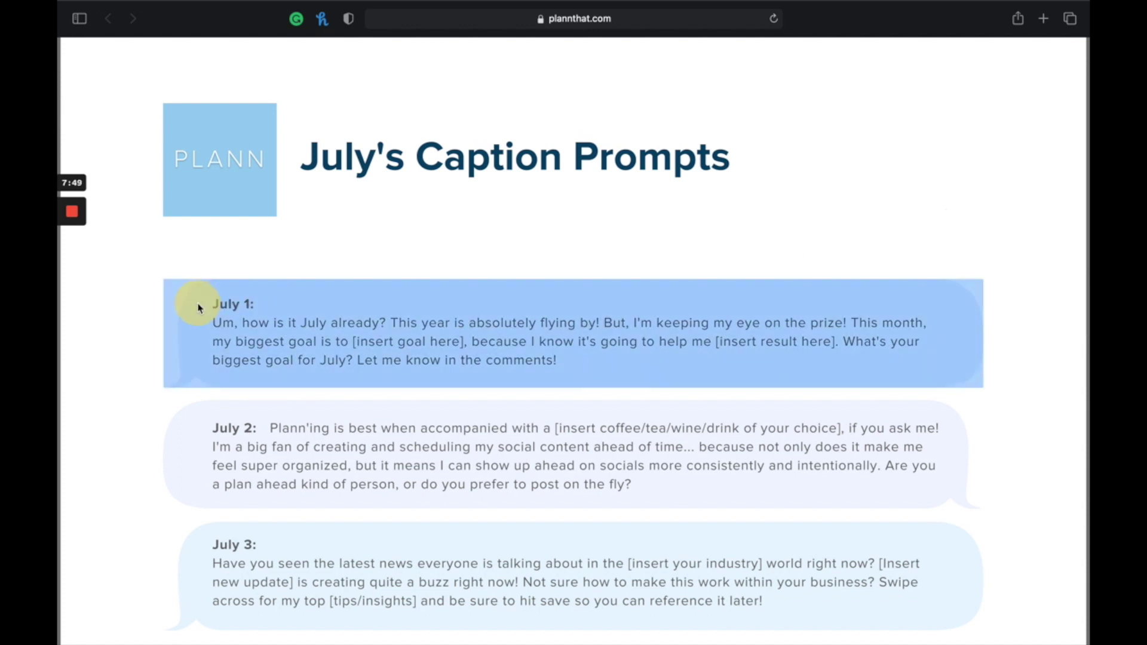
click(304, 244)
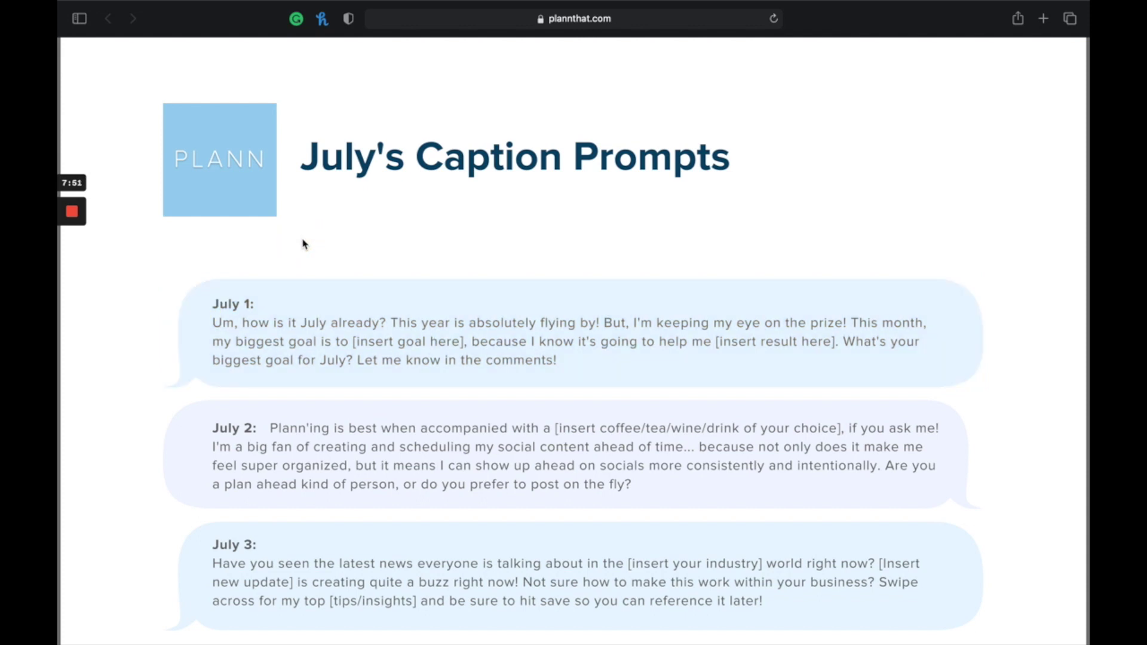
scroll(303, 243, down, 3)
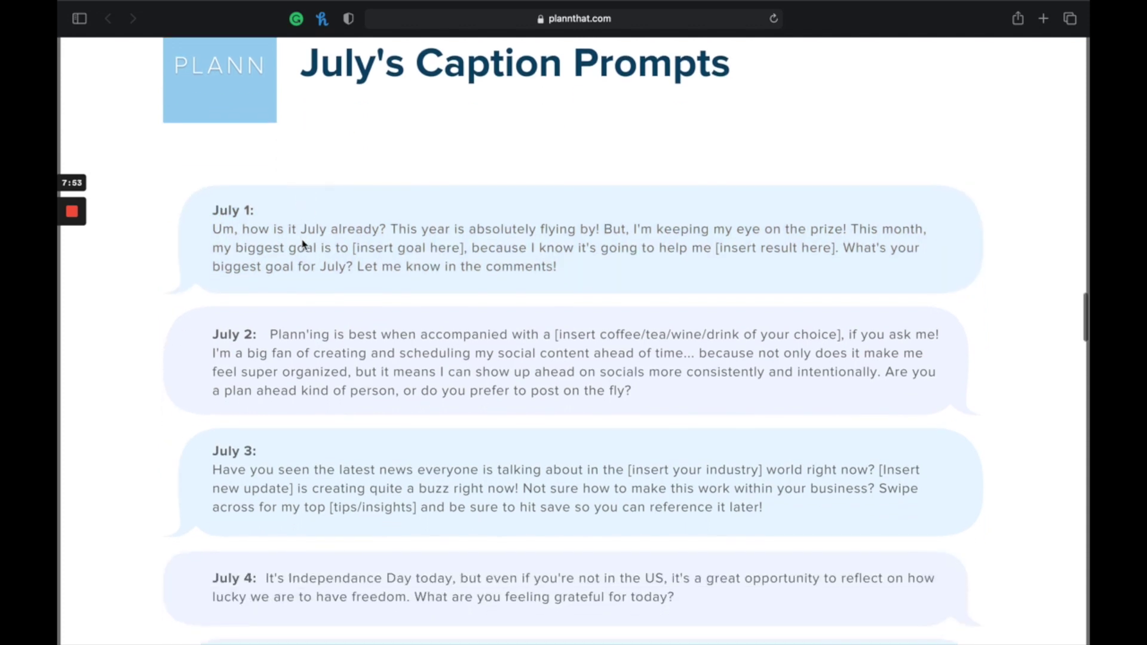
scroll(291, 247, down, 2)
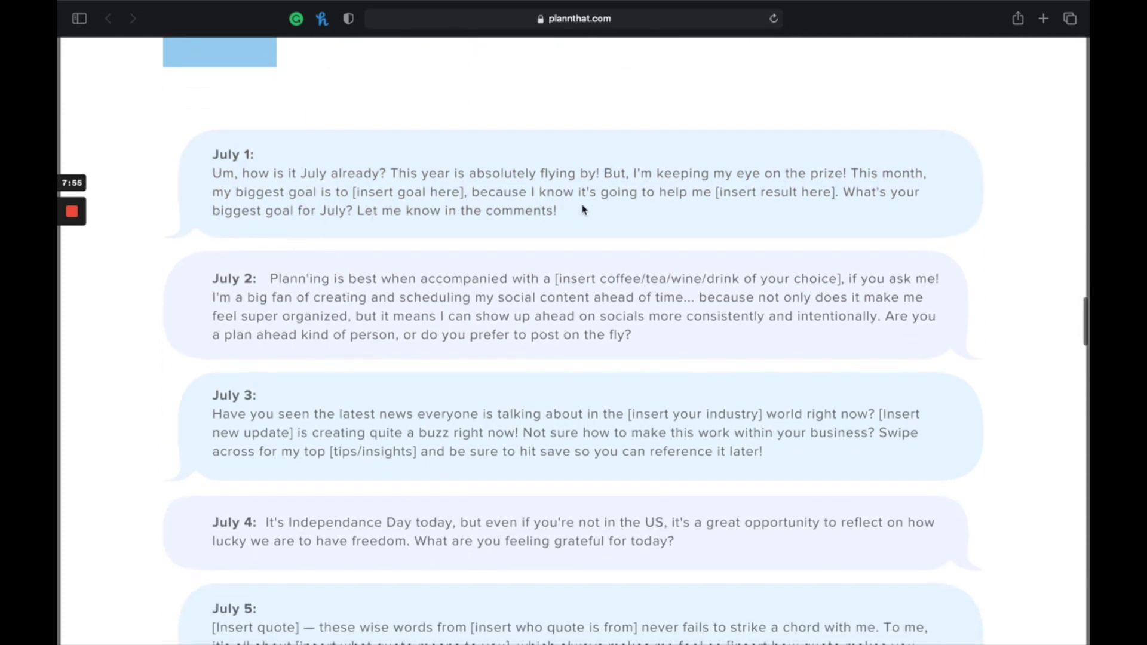
scroll(560, 232, down, 1)
scroll(560, 233, down, 1)
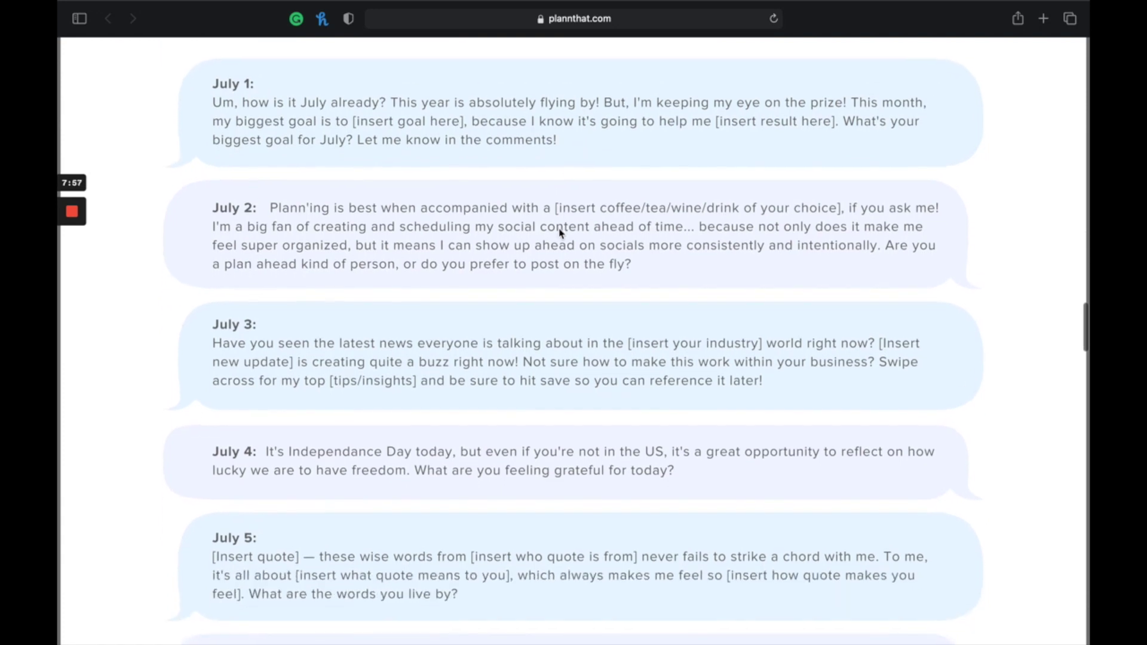
scroll(560, 233, down, 1)
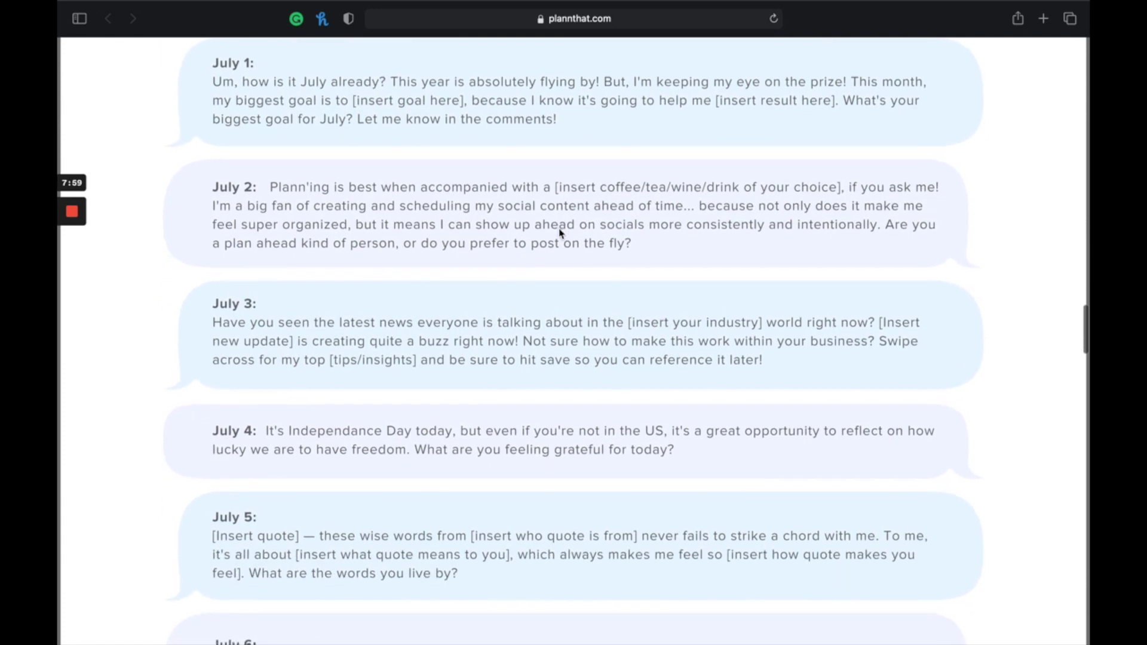
scroll(560, 233, up, 1)
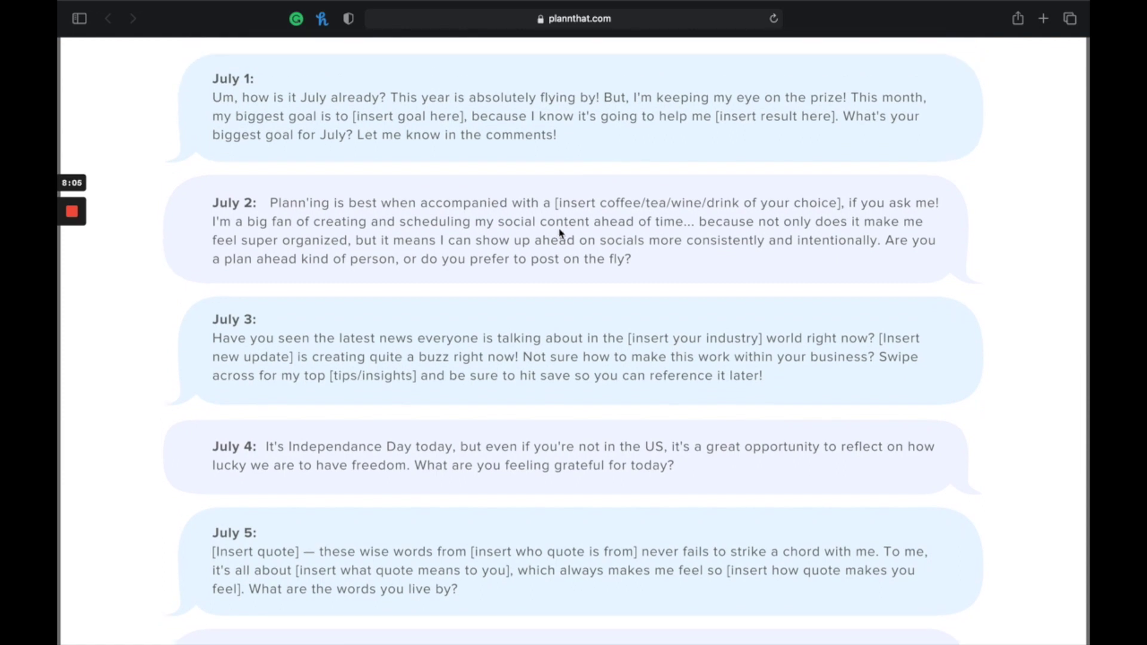
scroll(560, 233, down, 12)
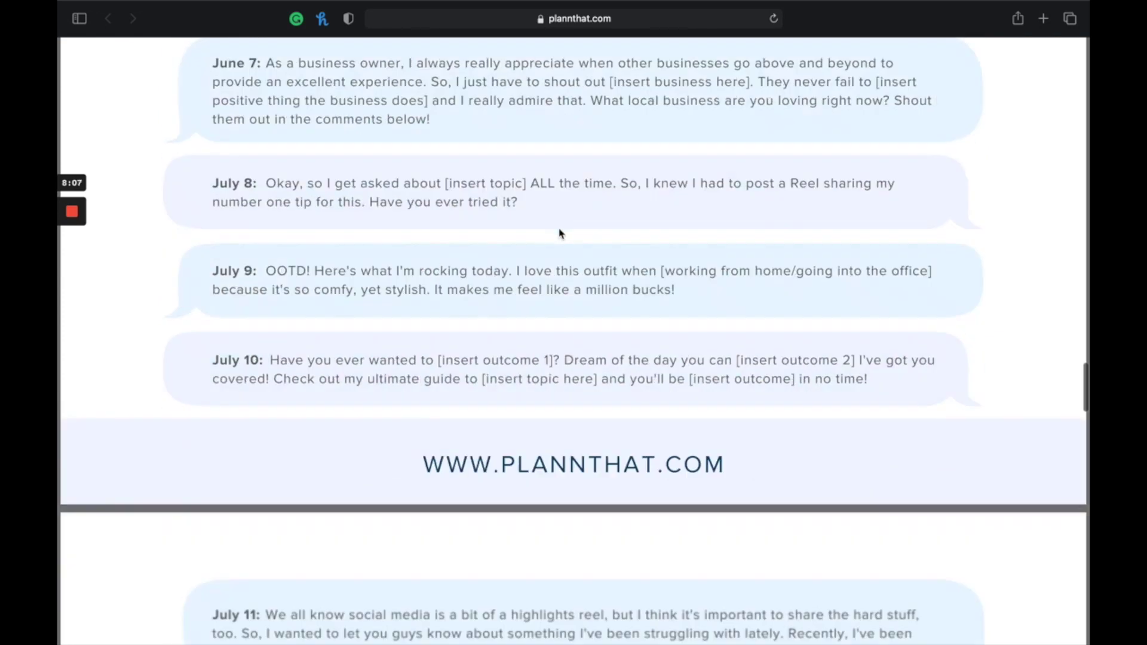
scroll(560, 233, down, 7)
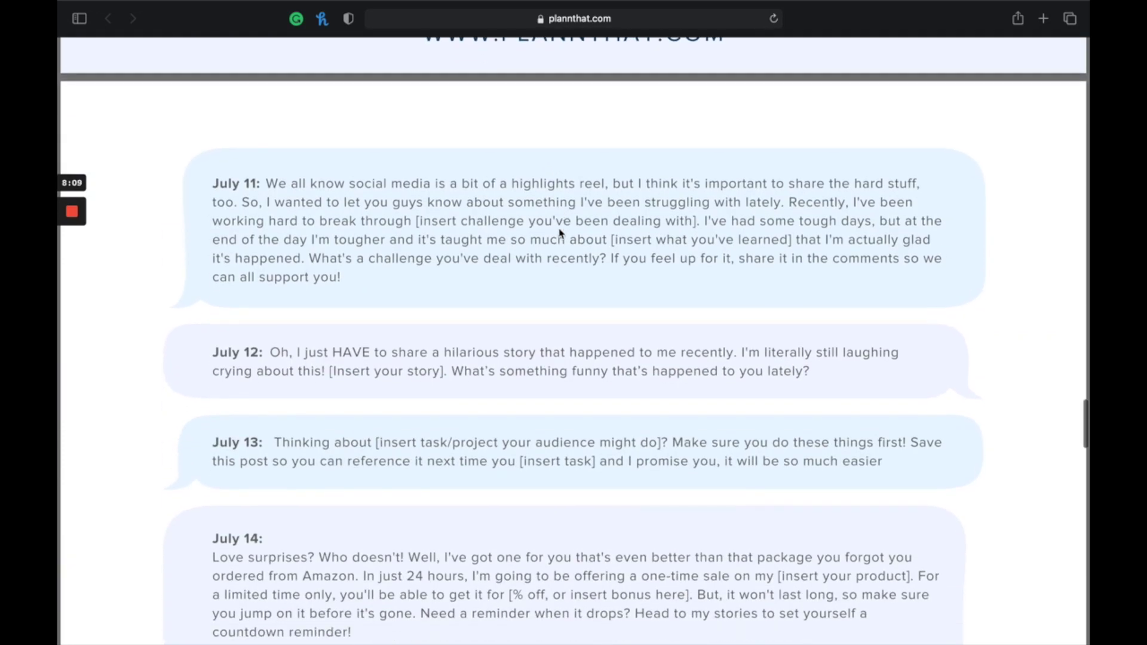
scroll(560, 233, down, 4)
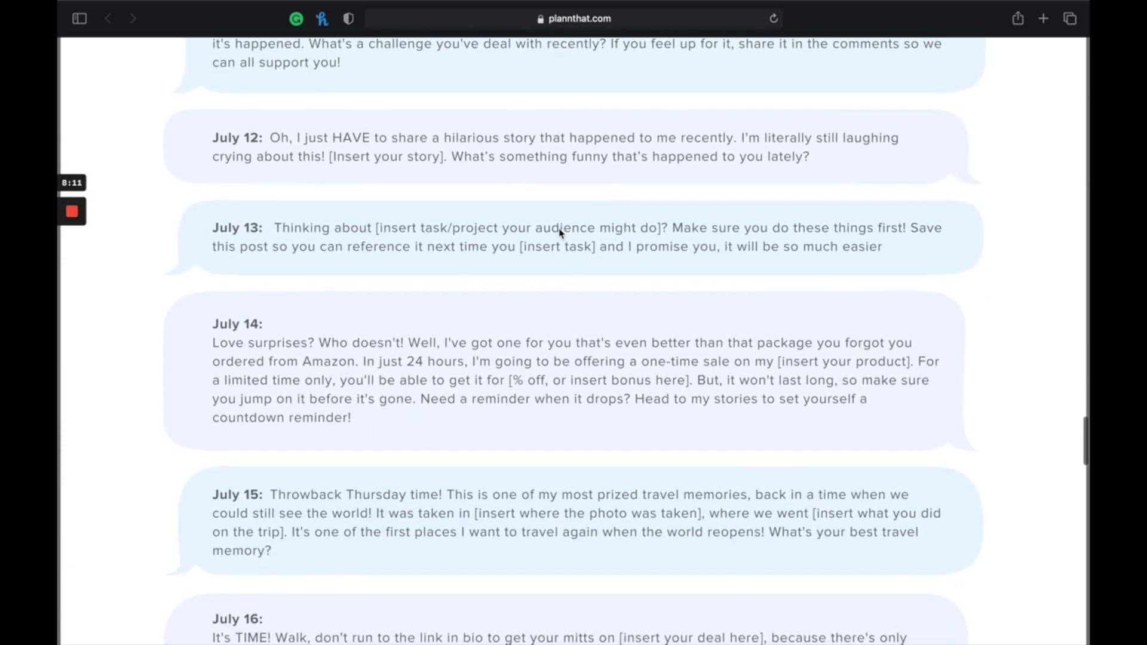
scroll(560, 233, up, 20)
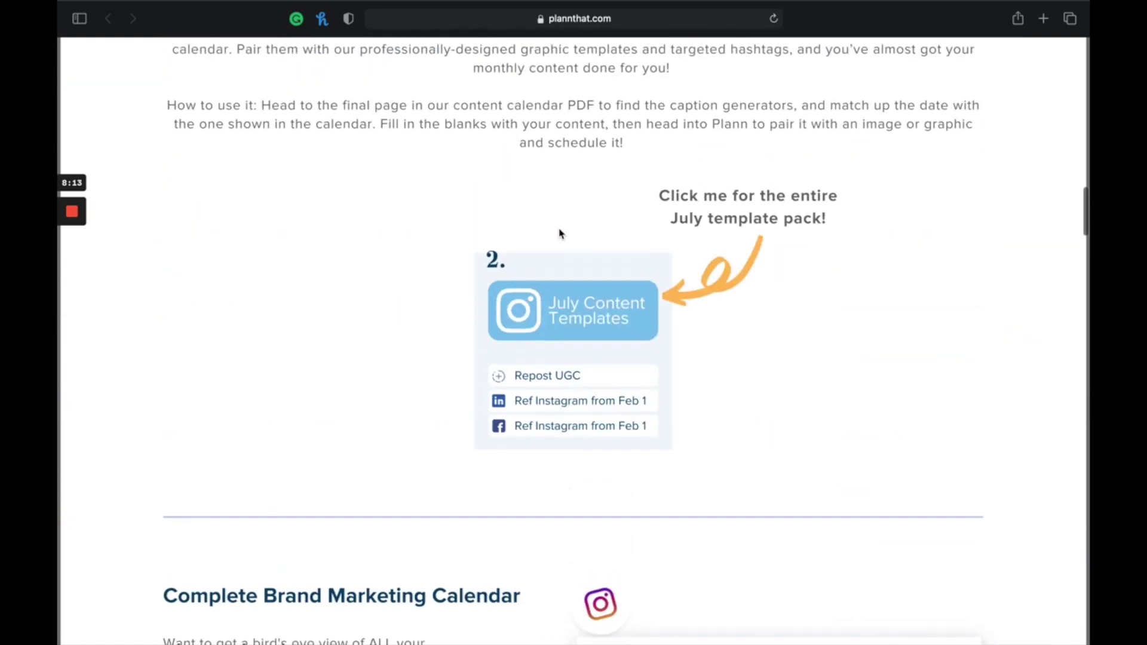
Step: Scroll up and down through the July Interactive Content Calendar ideas grid
scroll(561, 233, down, 13)
scroll(561, 233, up, 5)
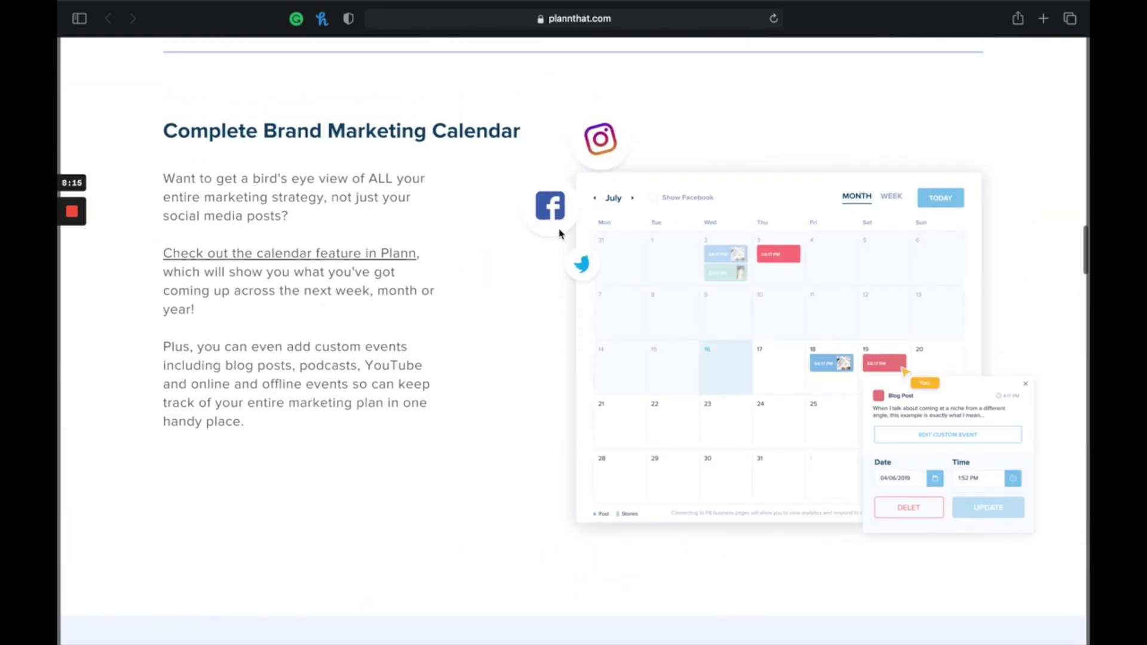
scroll(560, 233, down, 10)
scroll(560, 233, up, 3)
scroll(560, 233, down, 15)
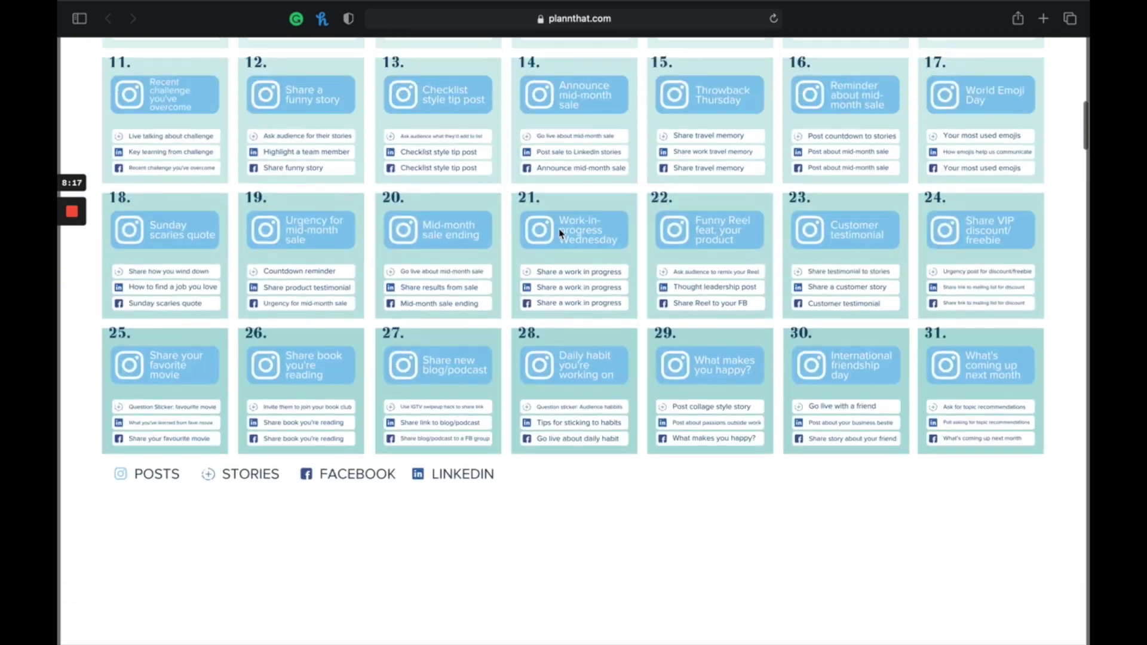
scroll(560, 233, up, 12)
scroll(560, 233, down, 12)
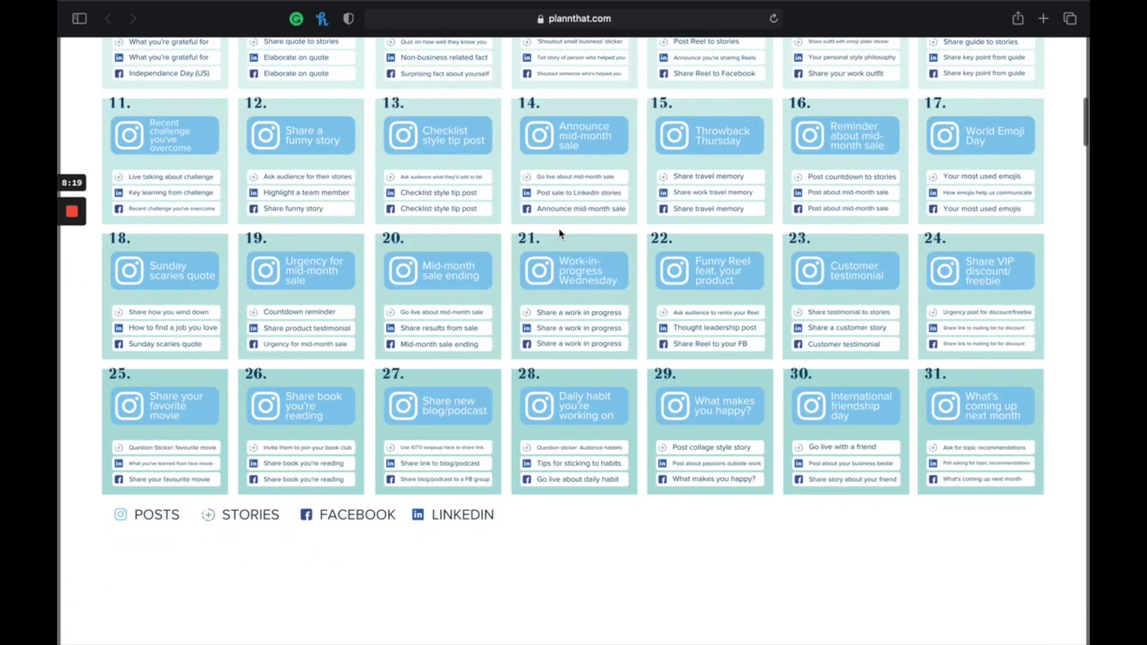
scroll(560, 233, down, 1)
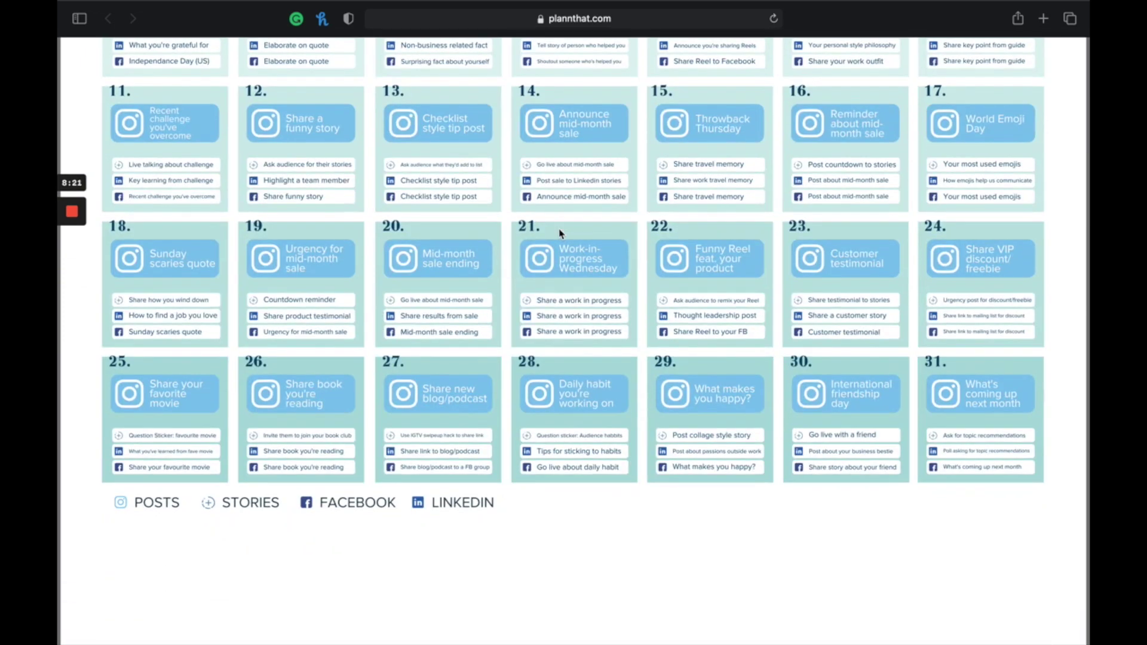
scroll(561, 233, up, 3)
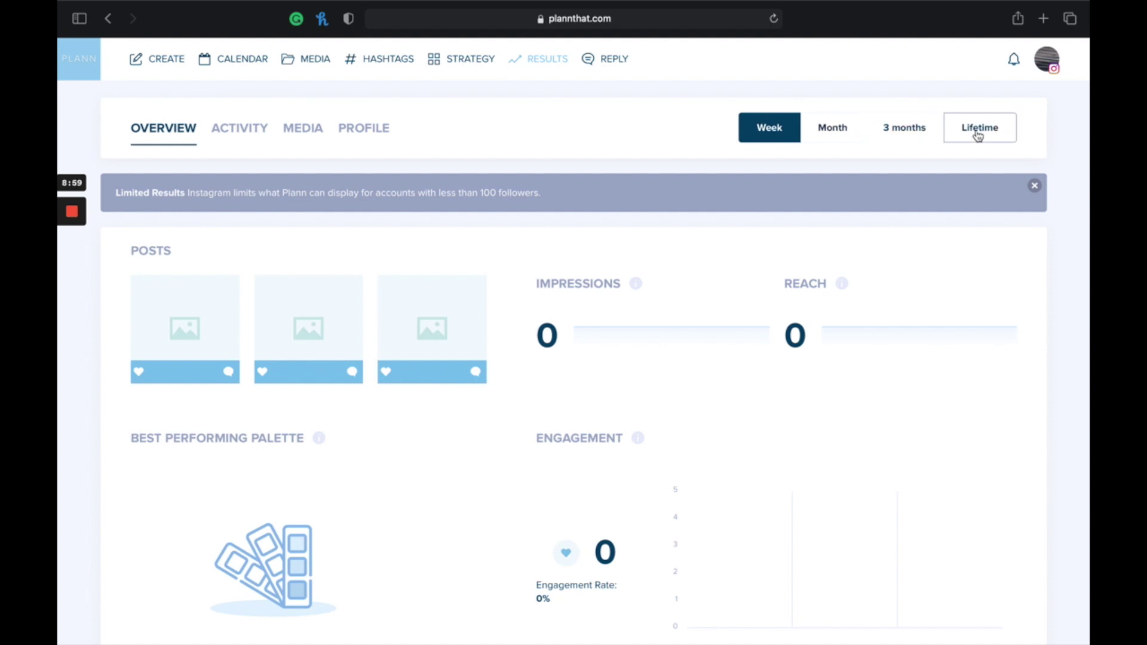
scroll(533, 307, down, 10)
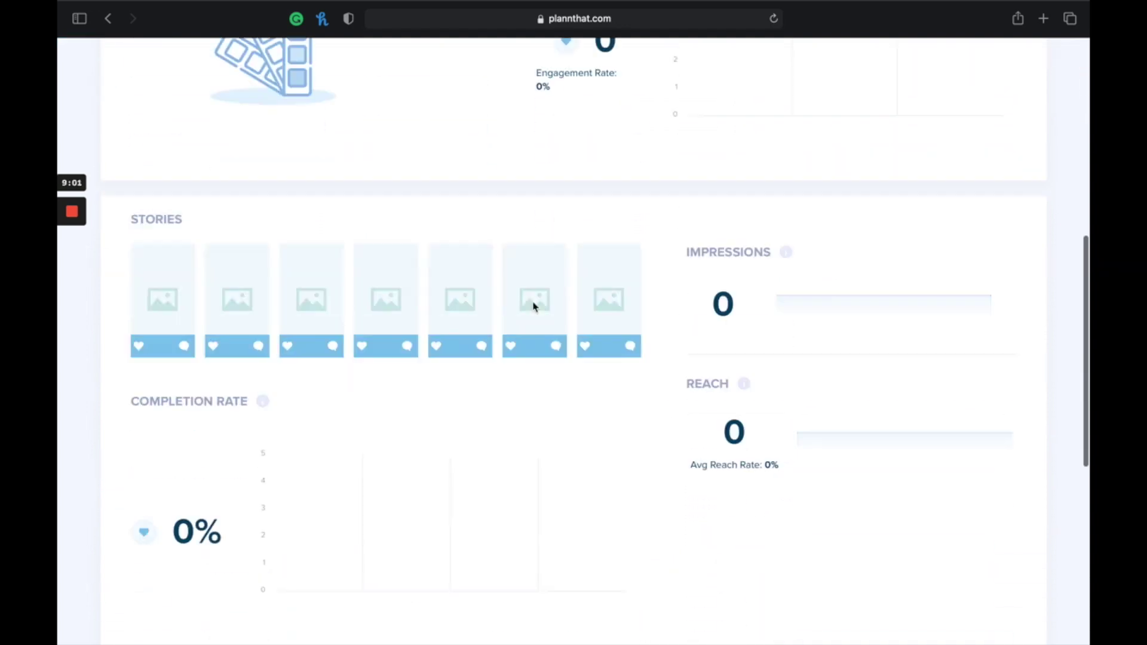
scroll(534, 307, up, 6)
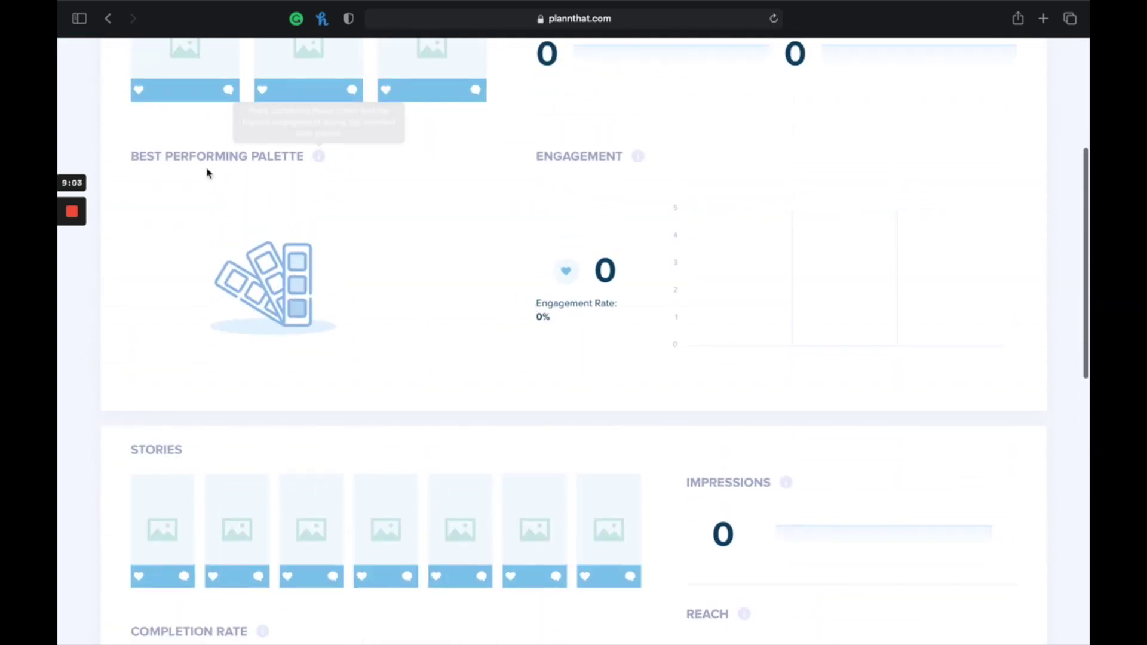
scroll(416, 310, down, 3)
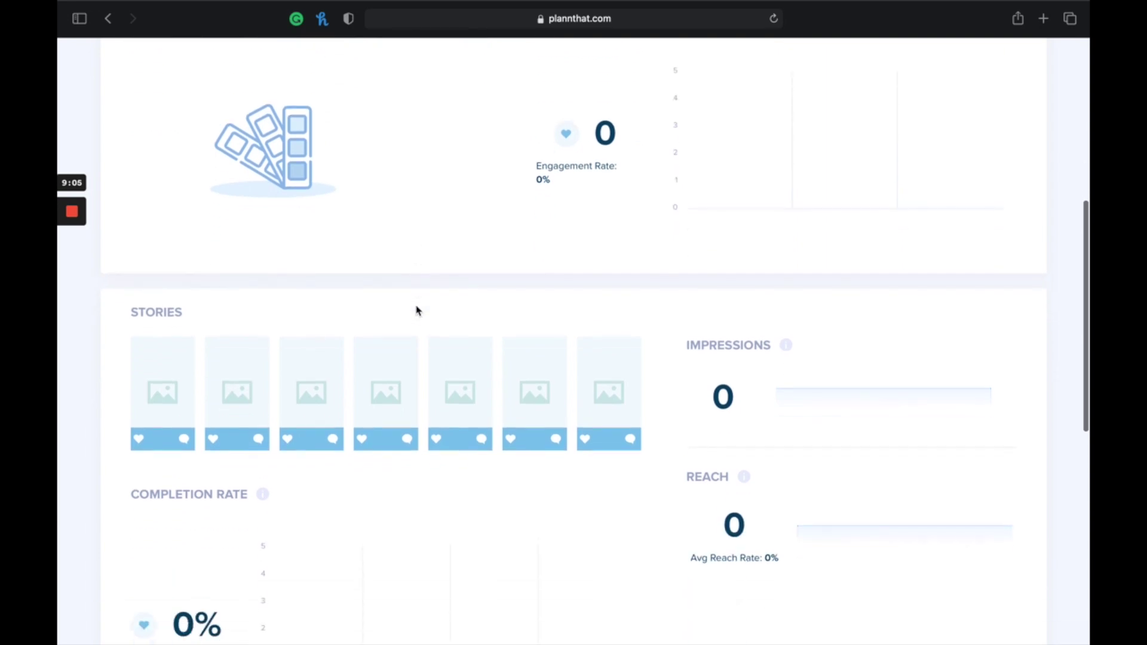
scroll(421, 498, down, 9)
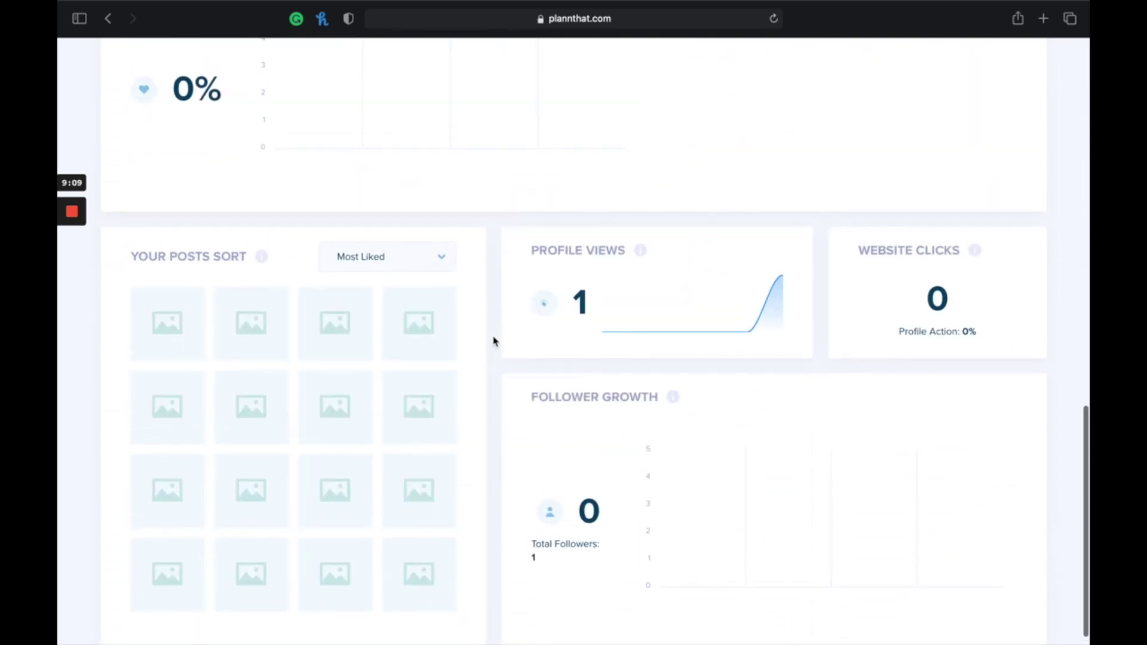
scroll(493, 341, up, 5)
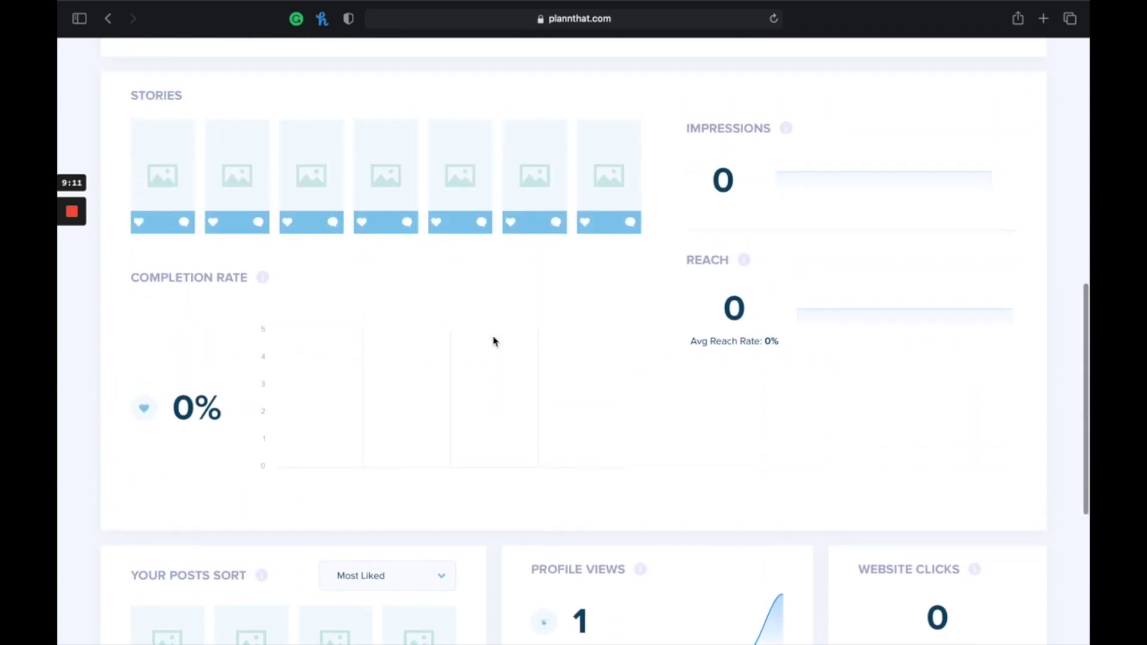
scroll(742, 358, down, 5)
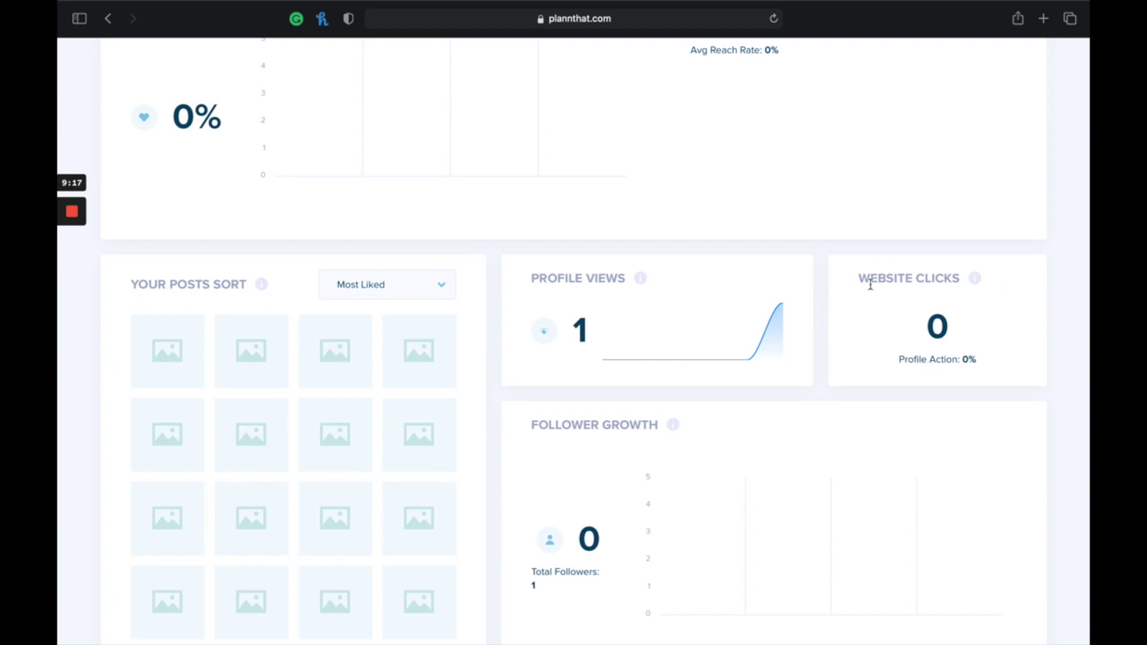
scroll(871, 289, up, 10)
scroll(872, 289, up, 4)
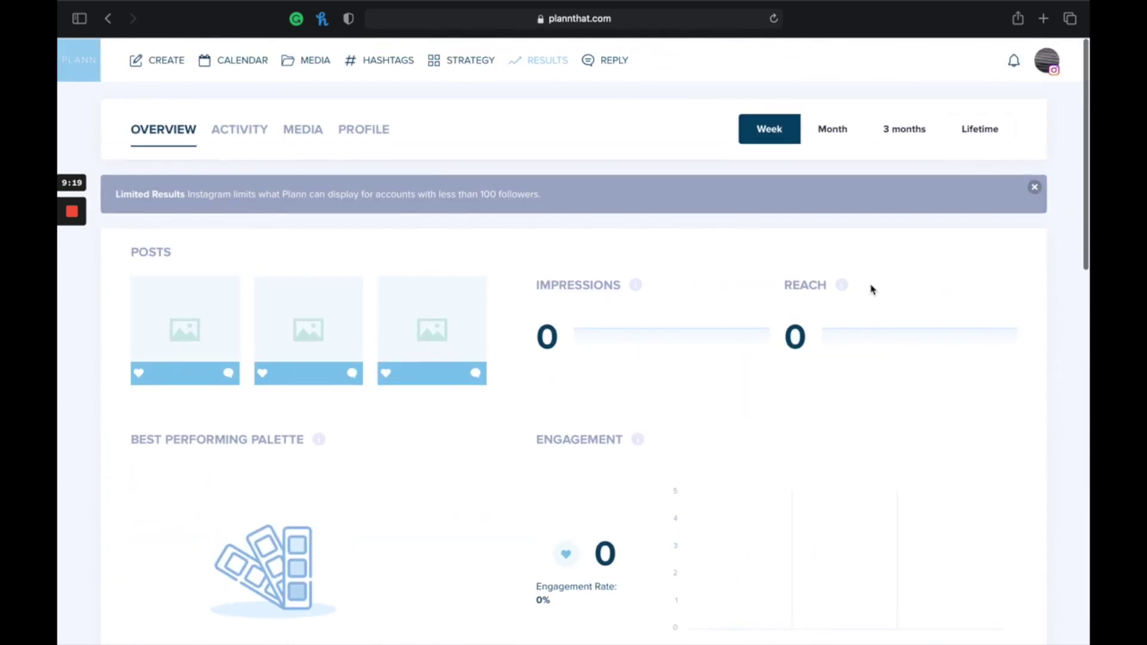
scroll(871, 289, down, 6)
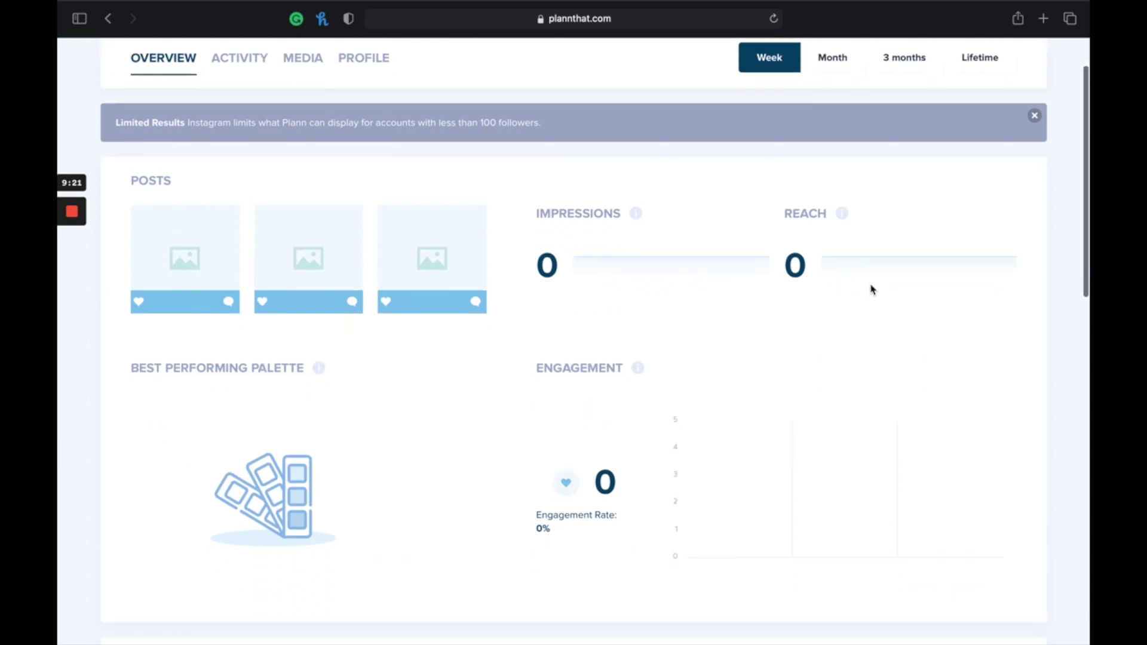
scroll(871, 290, down, 4)
scroll(871, 289, up, 10)
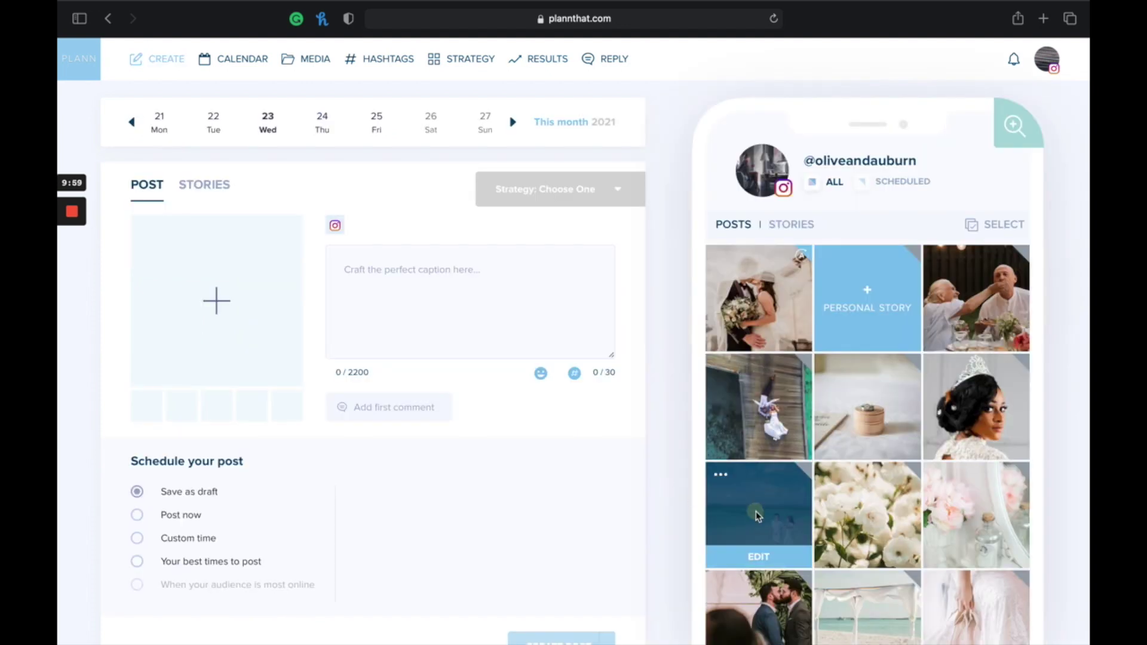
Step: Load the beach wedding photo with its Pexels credit caption into the post composer
click(756, 511)
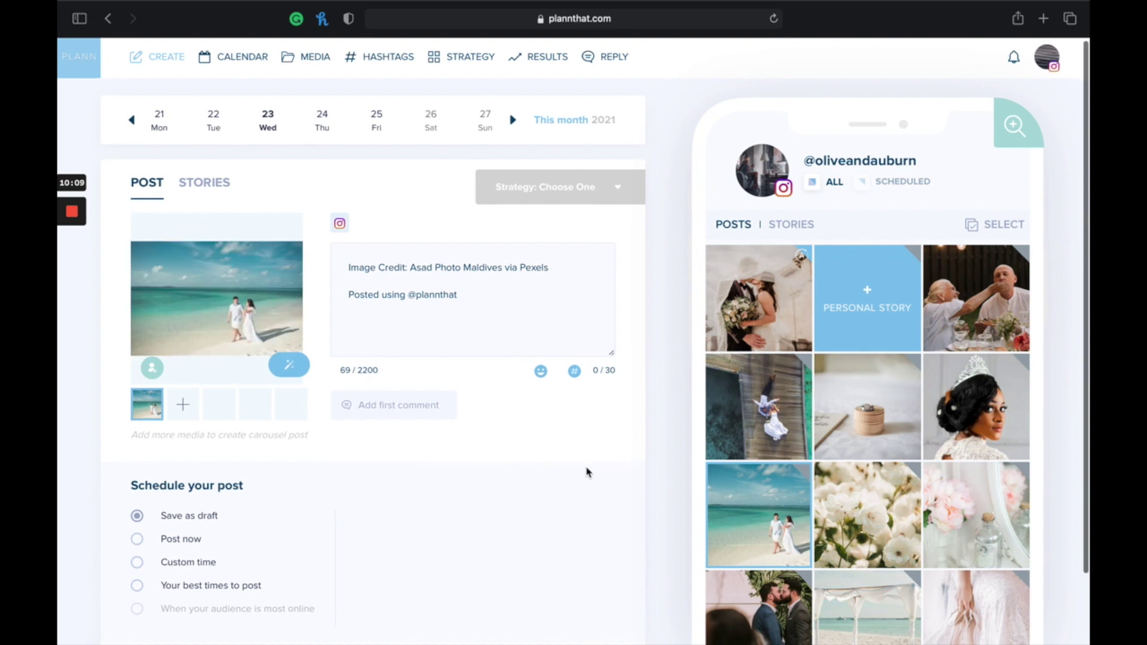
scroll(587, 472, down, 1)
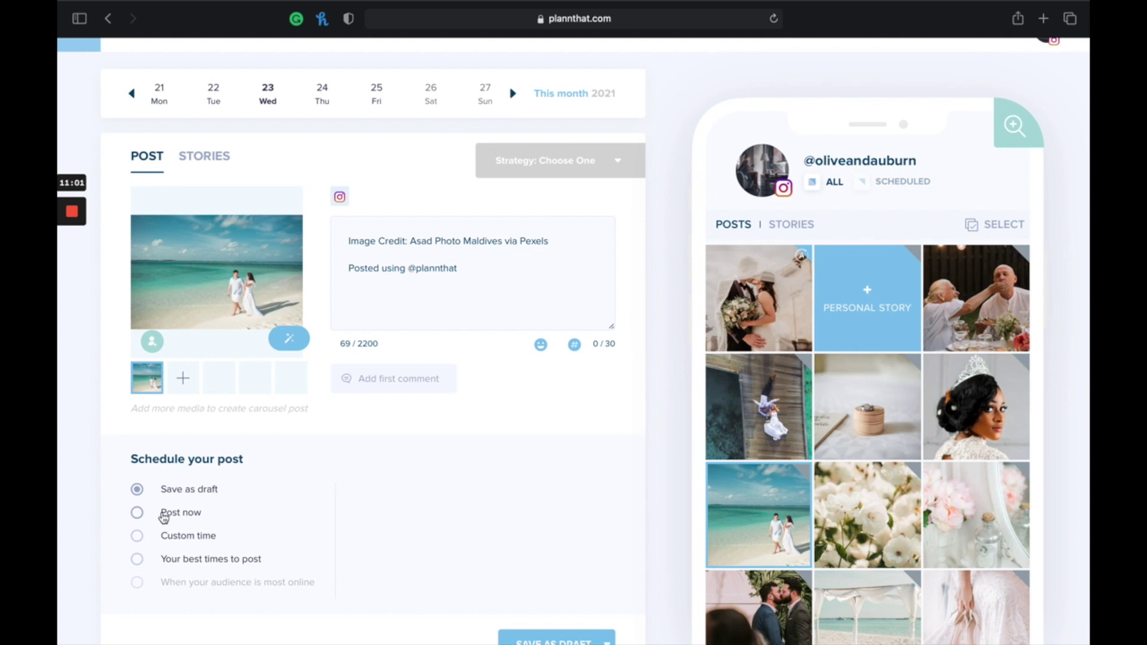
Step: Schedule the post for a custom time, Wed 23 June 2021 at 4:42 PM, with auto-post on
click(161, 515)
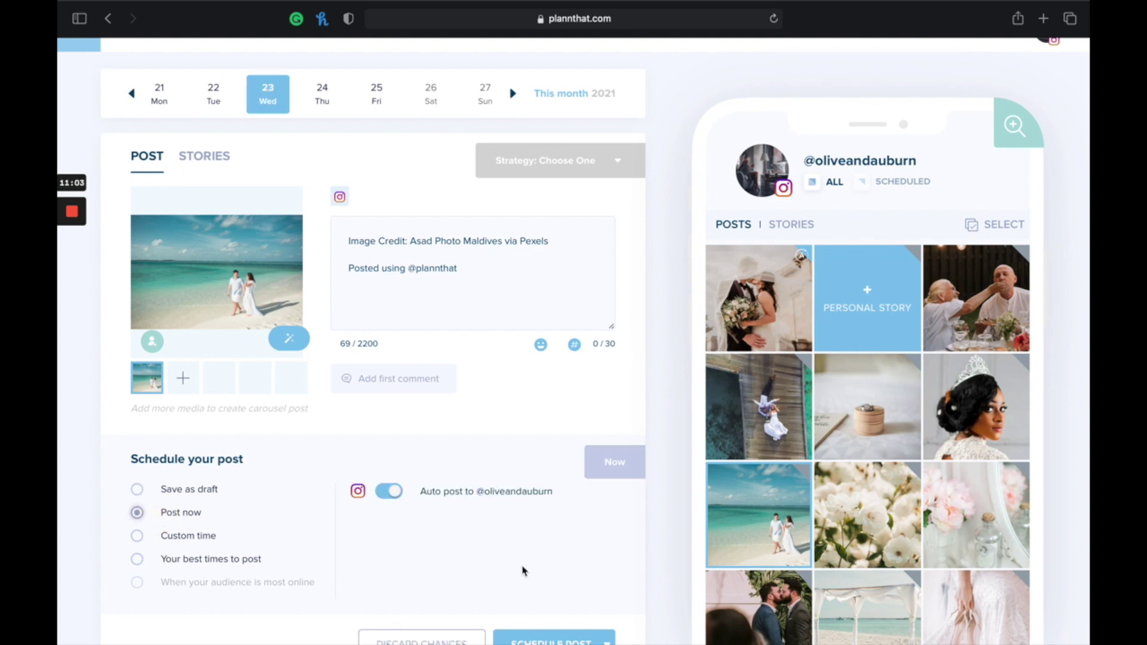
scroll(522, 571, down, 3)
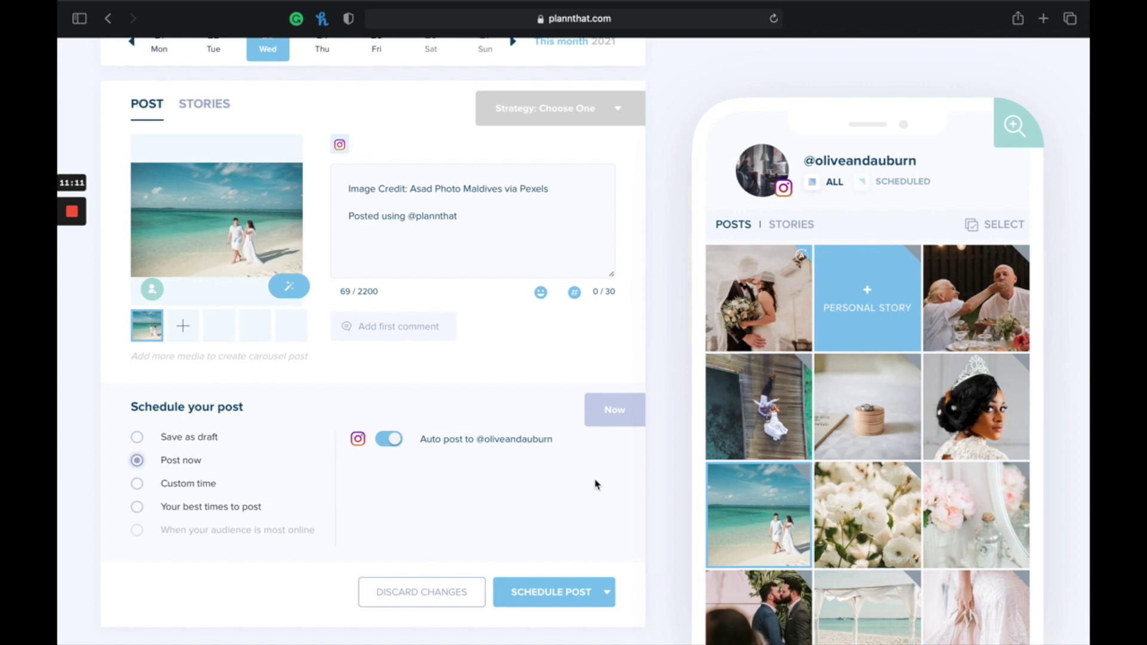
click(177, 488)
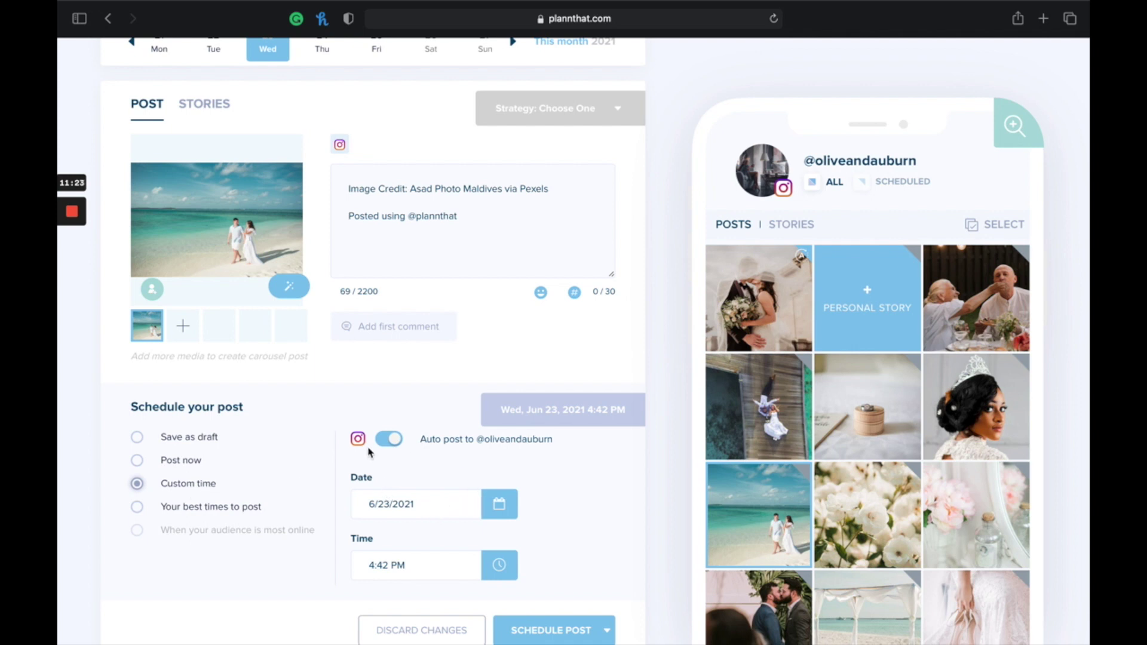
scroll(457, 477, down, 1)
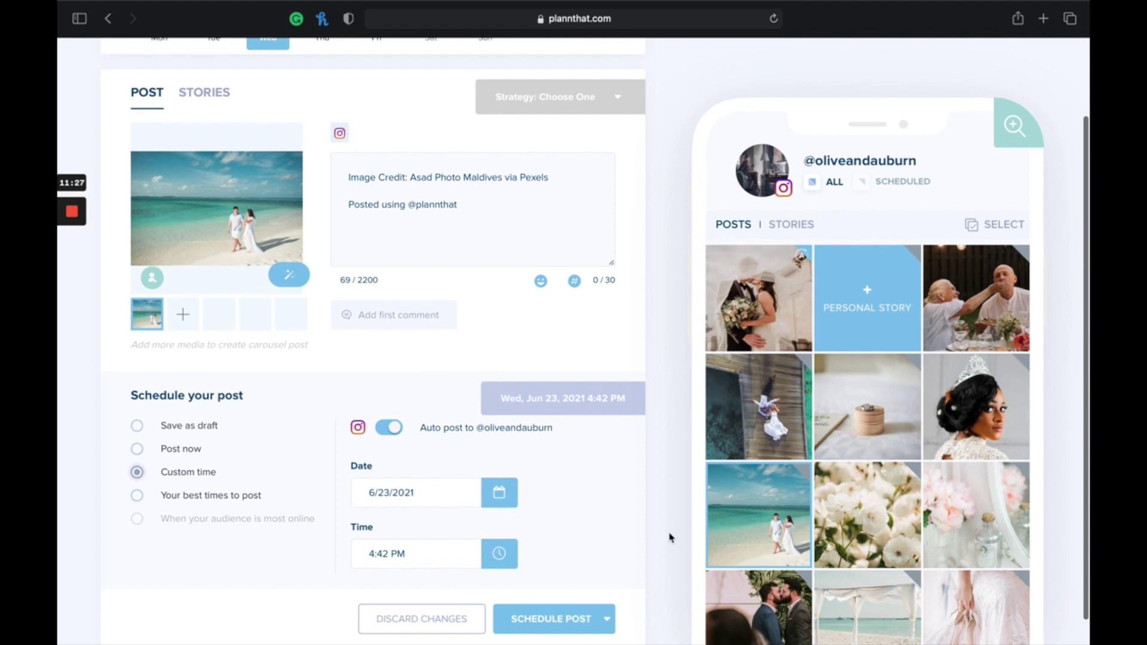
scroll(669, 537, up, 2)
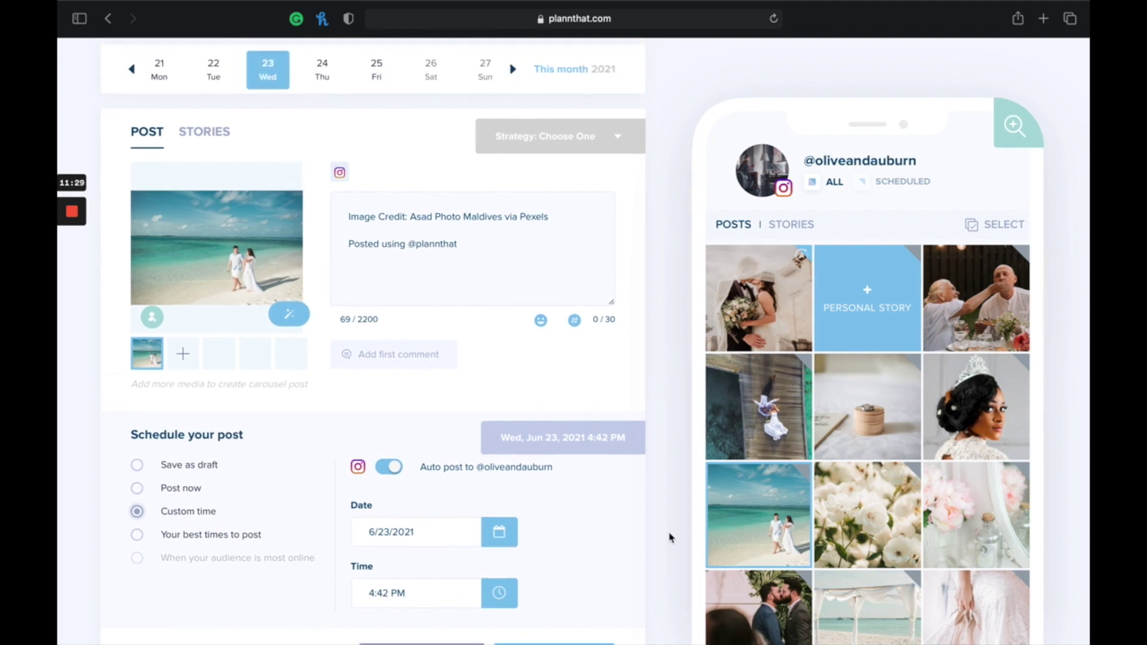